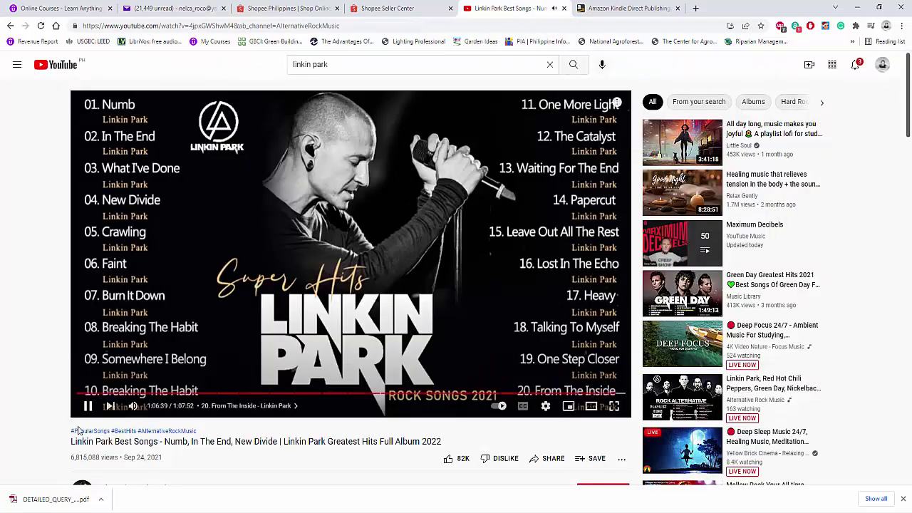
Step: Switch back to the Yahoo Mail message with the boom length and light overhang query
key("ctrl+2")
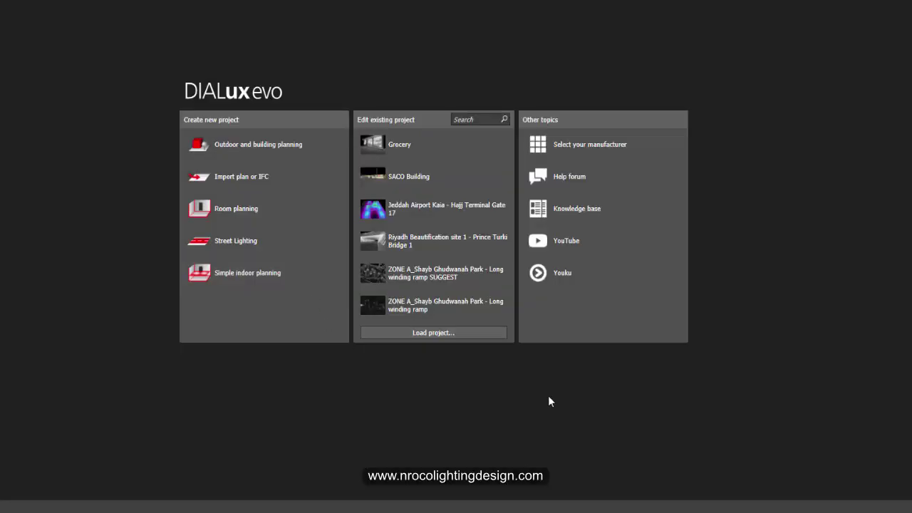
Step: Start a new street lighting project with an enlarged road preview in 3D
left_click(241, 240)
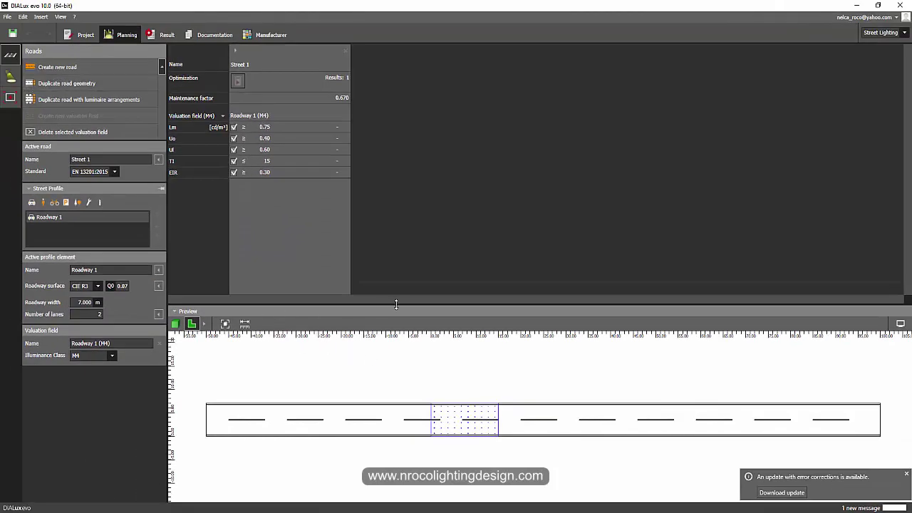
left_click_drag(396, 304, 393, 146)
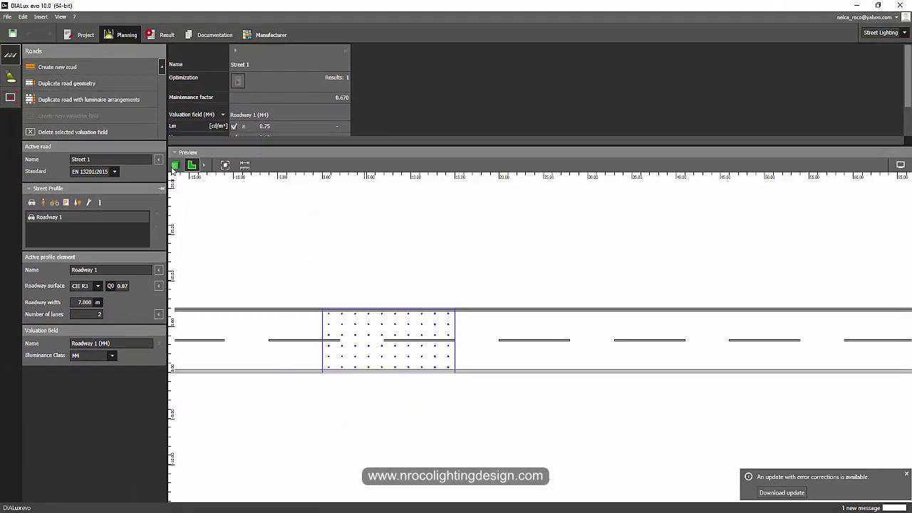
left_click(176, 165)
Step: Add Sidewalk 1 to the street profile beside the 7 m roadway
left_click_drag(279, 275, 467, 378)
left_click(43, 202)
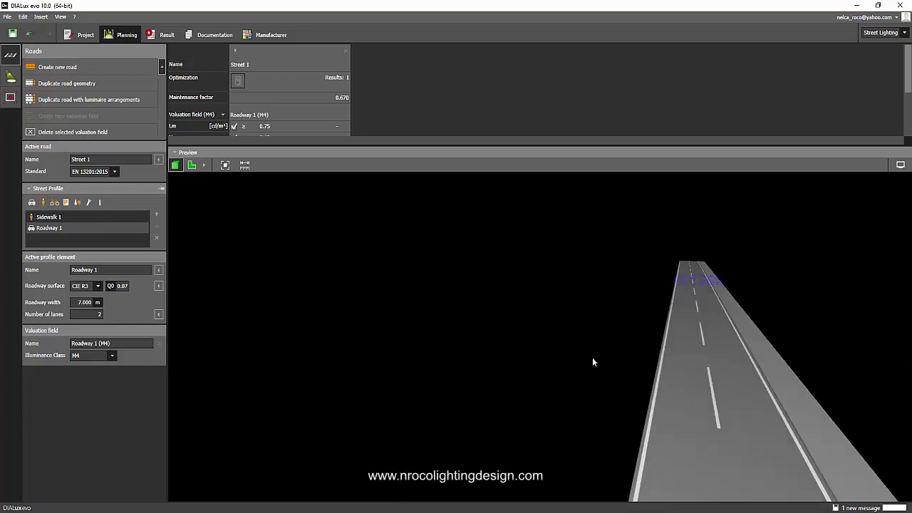
left_click_drag(593, 362, 510, 325)
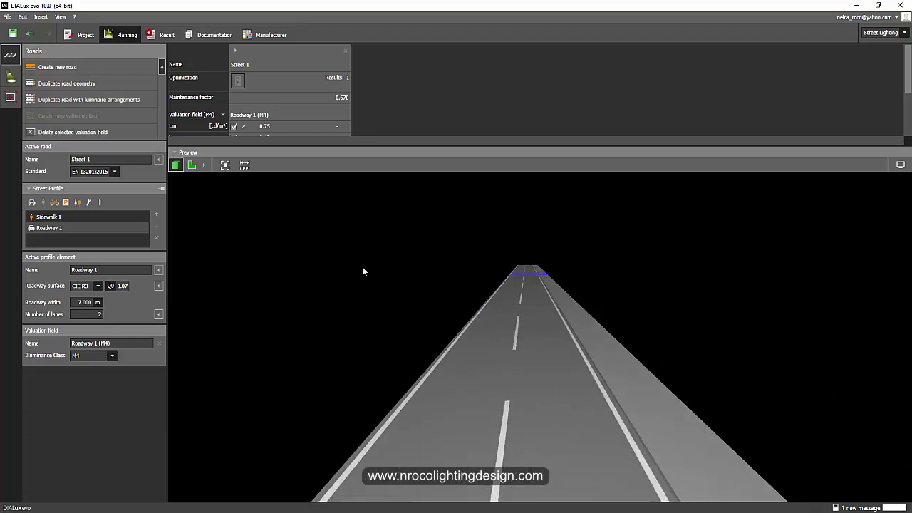
Step: Place the OLSYS2 90W LED pole arrangement on Street 1 at 15 m spacing, 8 m height
left_click(9, 78)
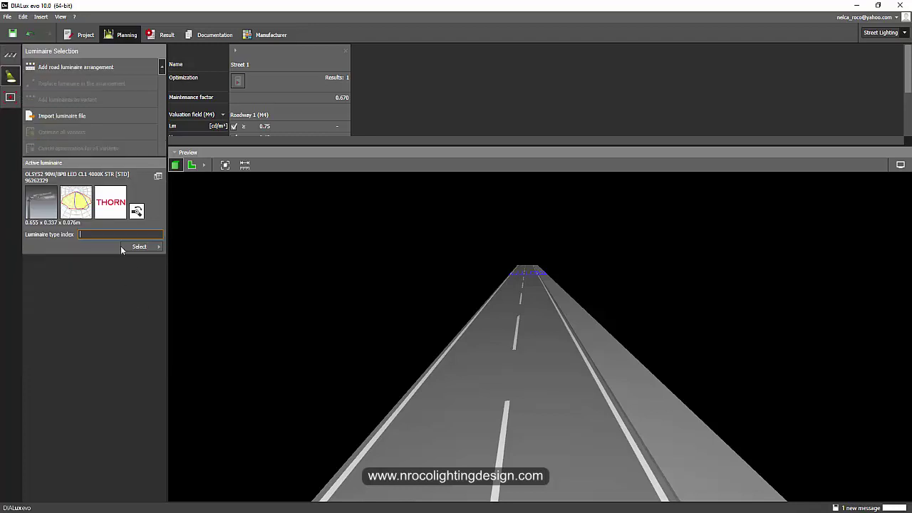
left_click_drag(40, 199, 436, 325)
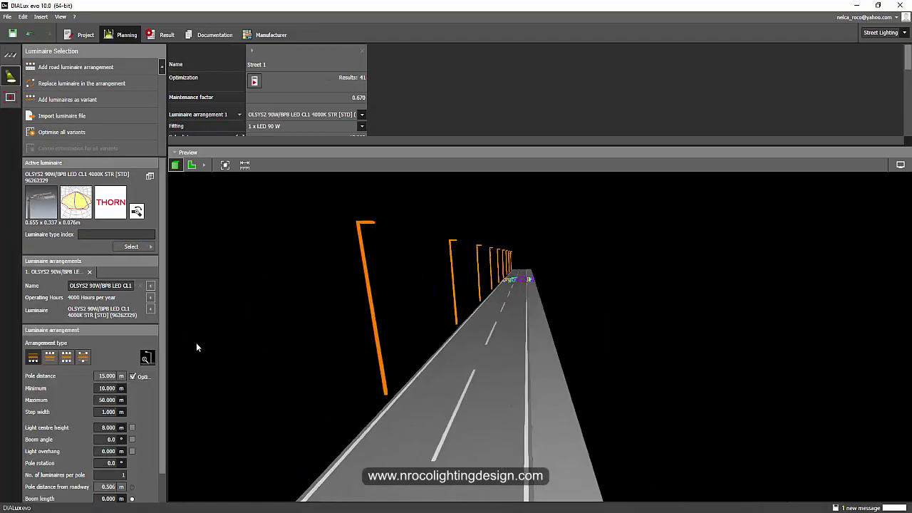
left_click_drag(406, 340, 484, 334)
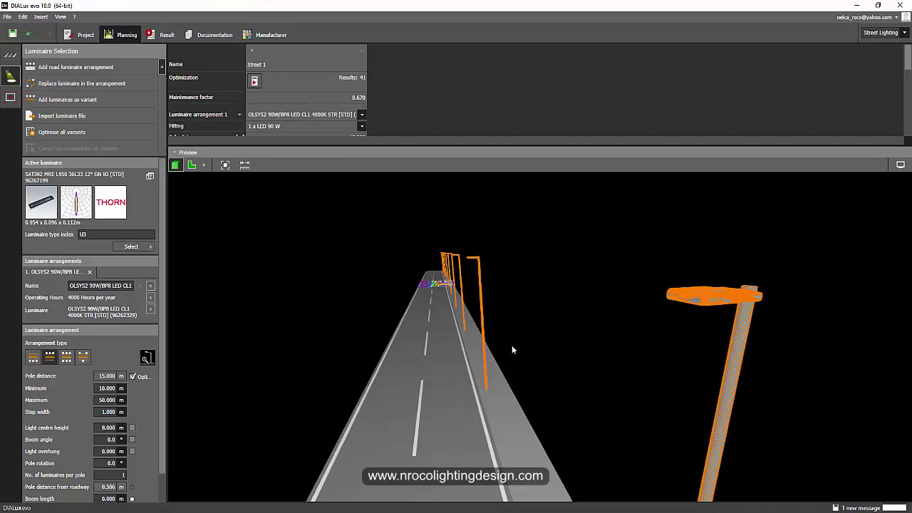
scroll(510, 330, "down", 2)
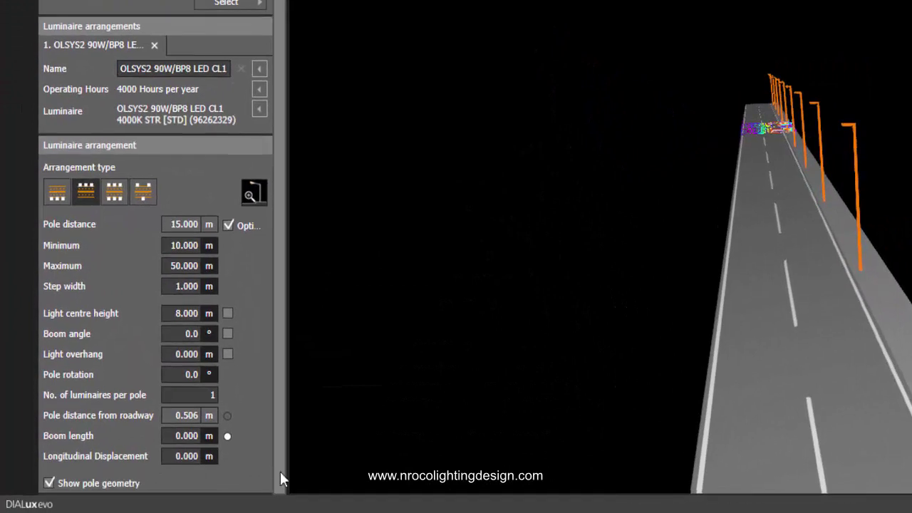
Step: Set the boom length to 2.5 m and keep boom length as the fixed value
left_click_drag(388, 428, 391, 451)
left_click(187, 436)
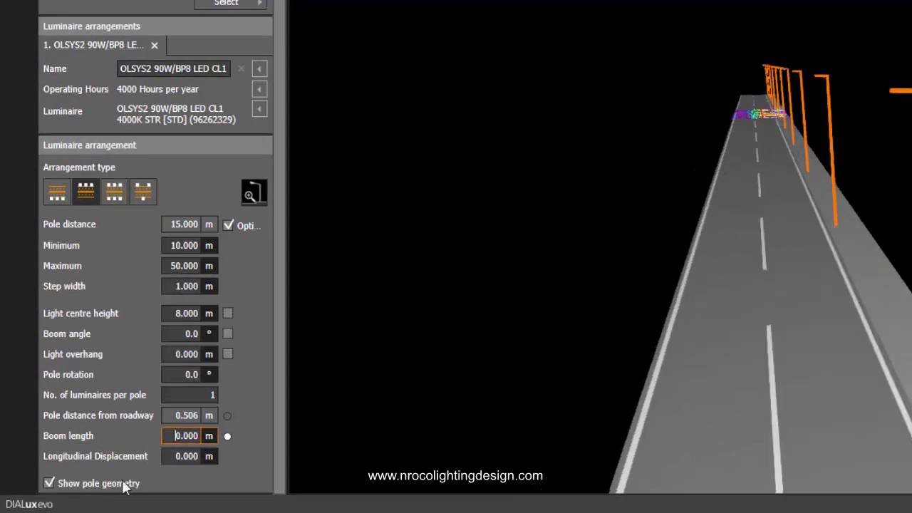
type("2.5")
key("Return")
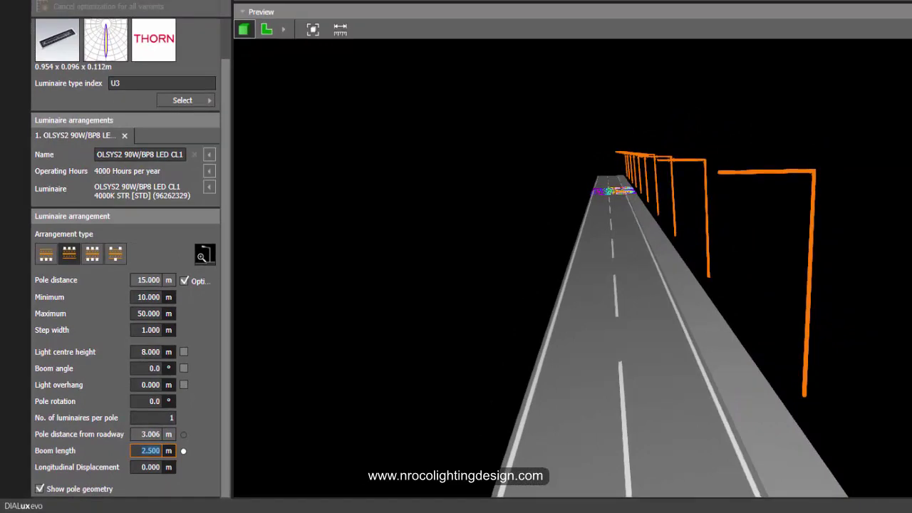
left_click(183, 450)
Step: Orbit and zoom the 3D view to inspect the poles 3.006 m from the roadway
mouse_move(600, 209)
middle_mouse_down()
mouse_move(583, 214)
mouse_move(592, 210)
middle_mouse_up()
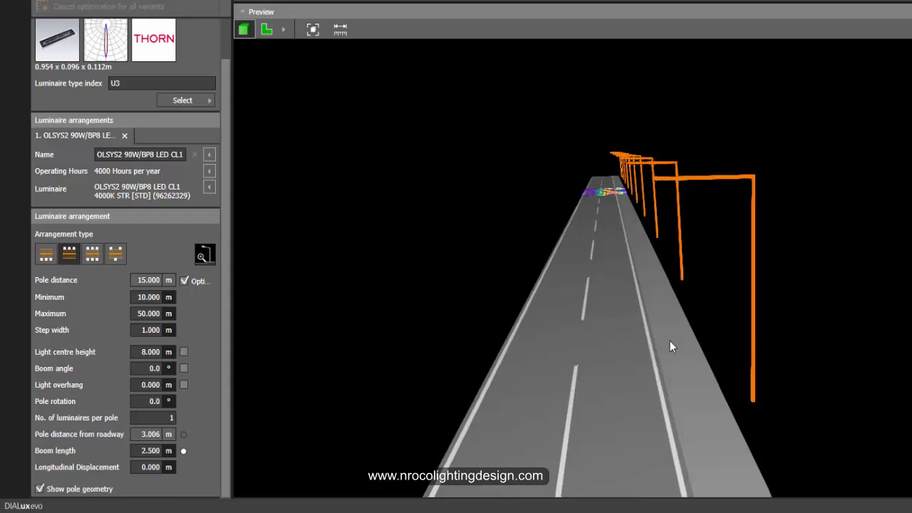
middle_click_drag(670, 341, 649, 313)
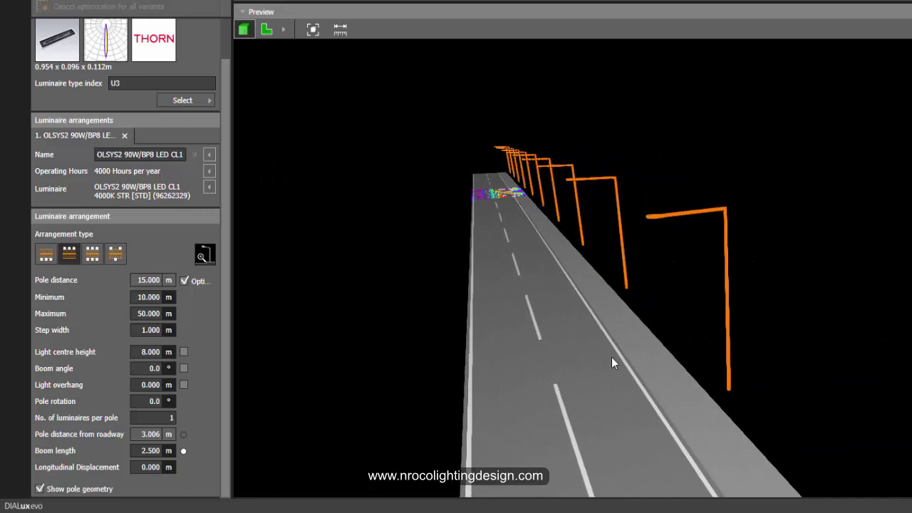
middle_click_drag(623, 338, 634, 335)
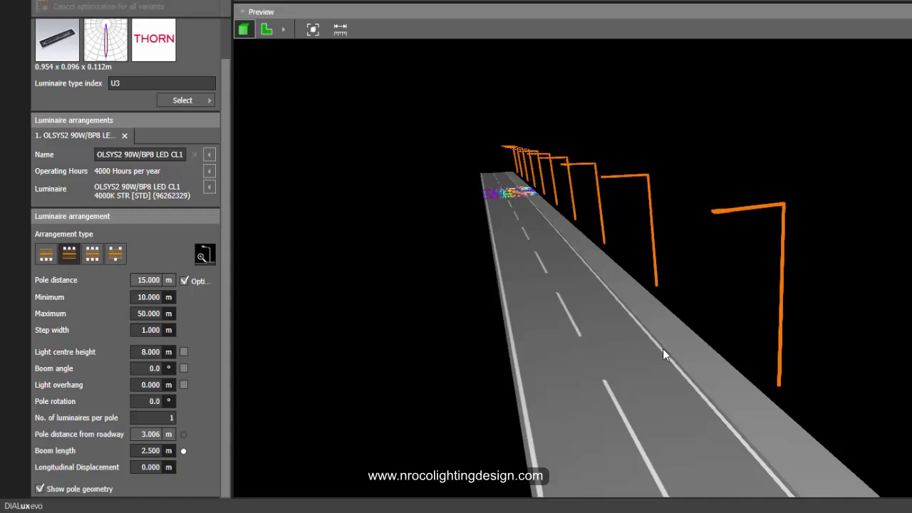
scroll(663, 351, "up", 2)
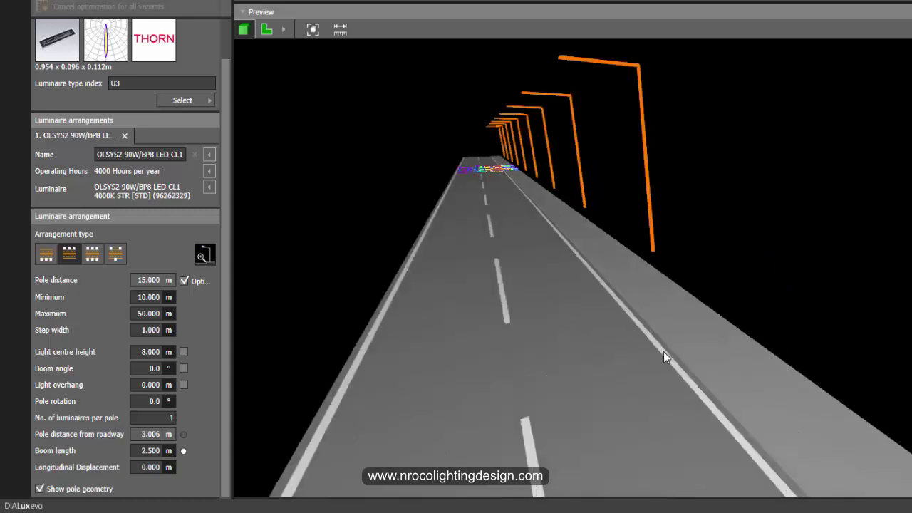
scroll(664, 352, "down", 2)
middle_click_drag(664, 351, 666, 346)
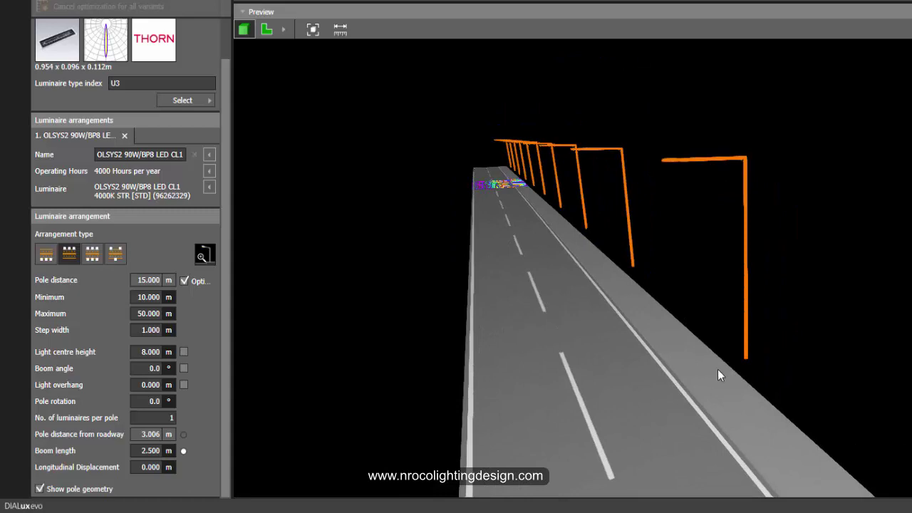
middle_click_drag(787, 362, 788, 364)
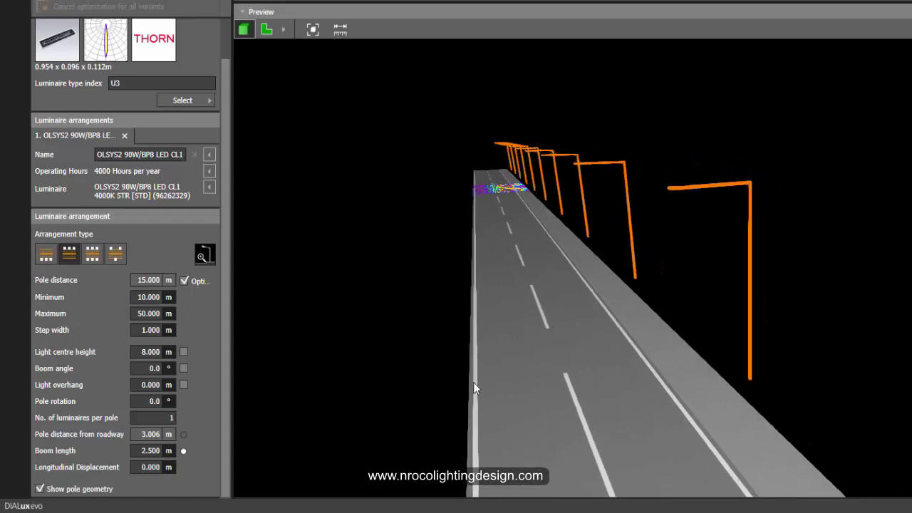
middle_click_drag(500, 381, 499, 381)
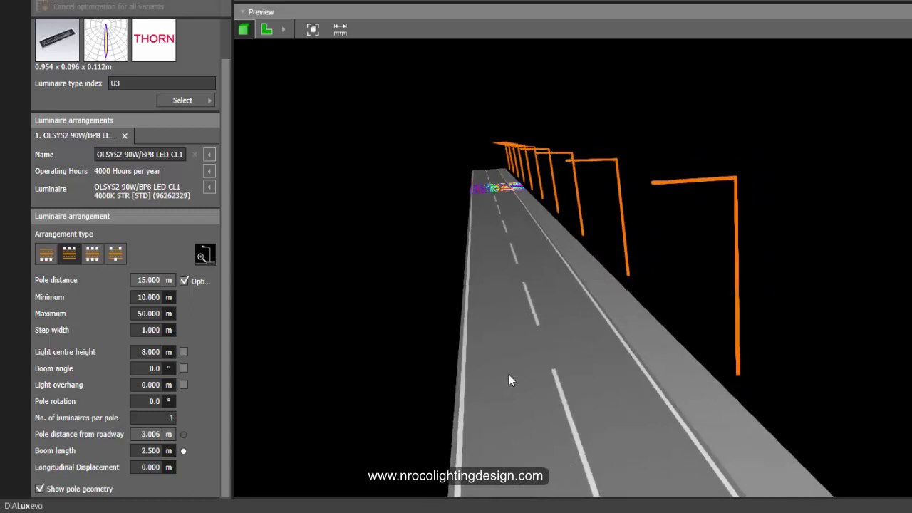
middle_click_drag(704, 382, 702, 382)
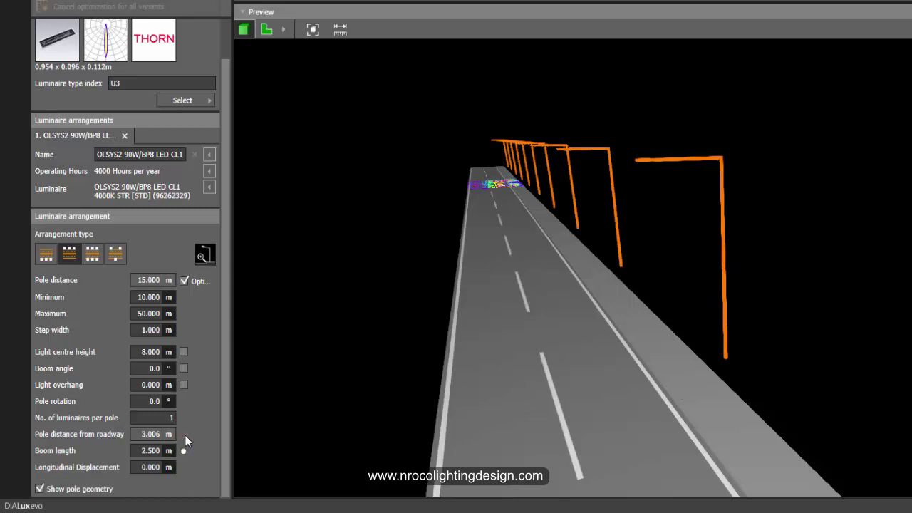
left_click(151, 434)
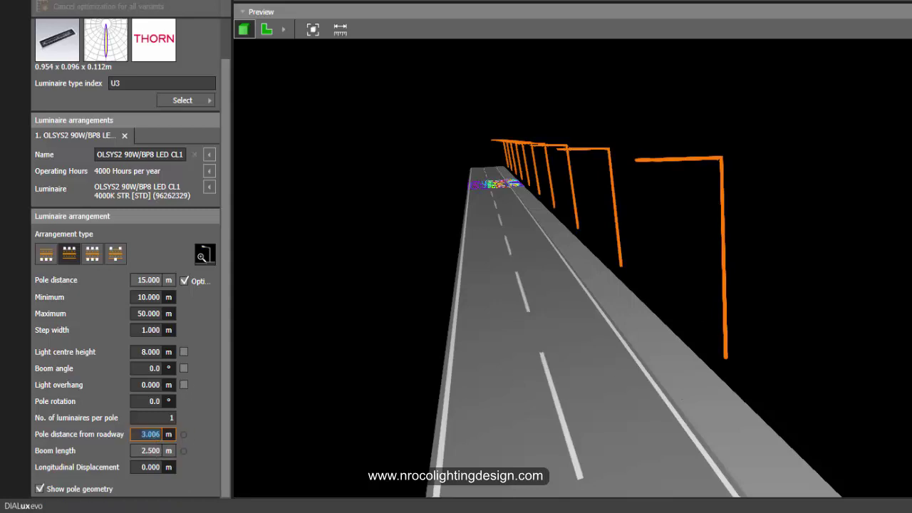
type("1")
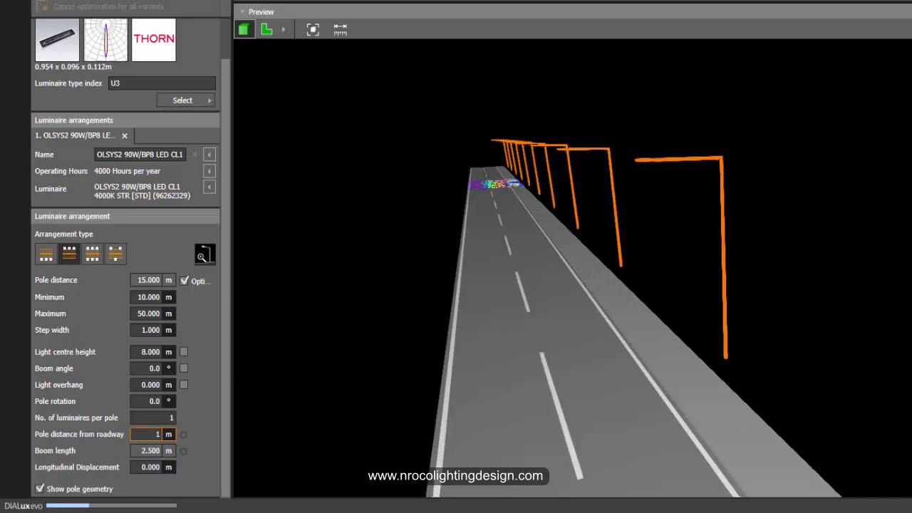
key("Return")
left_click_drag(566, 251, 602, 150)
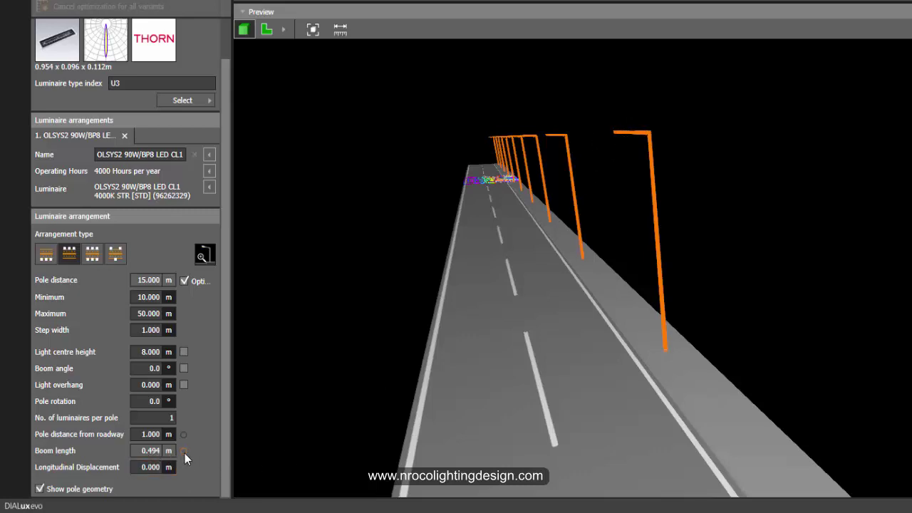
left_click(151, 453)
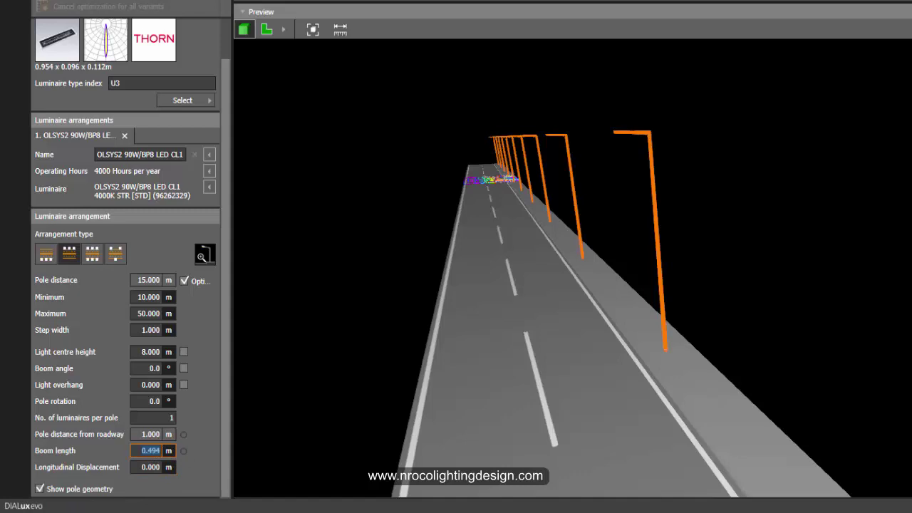
type("2.5")
key("Return")
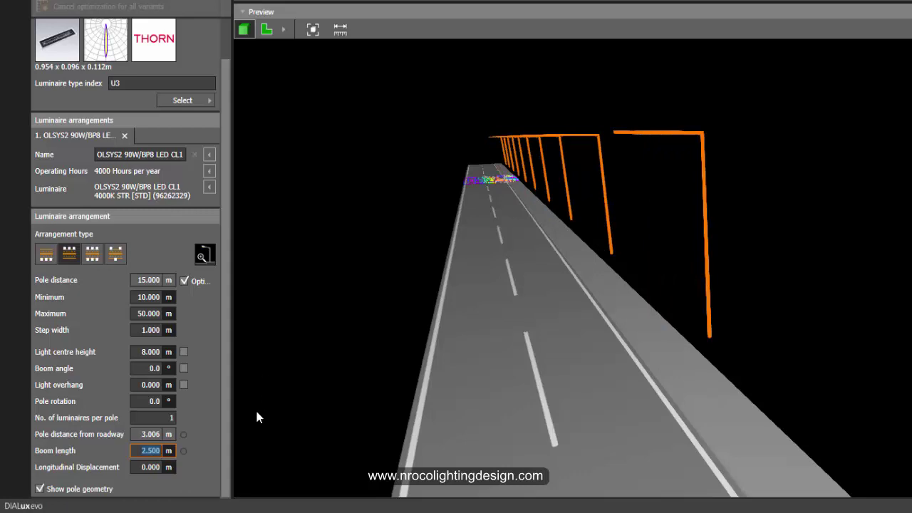
Step: Enter a light overhang of 2 m and inspect the moved poles from the side
left_click(139, 387)
double_click(139, 385)
type("2")
key("Return")
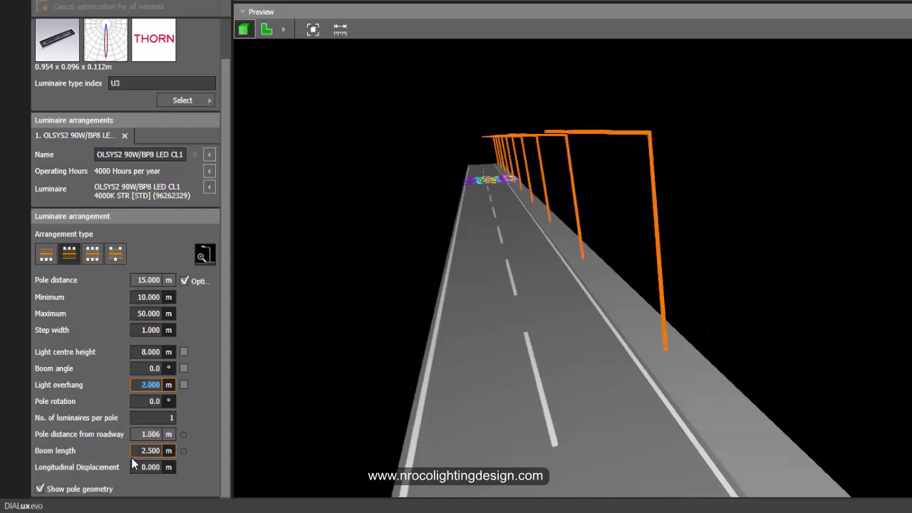
left_click_drag(487, 305, 507, 287)
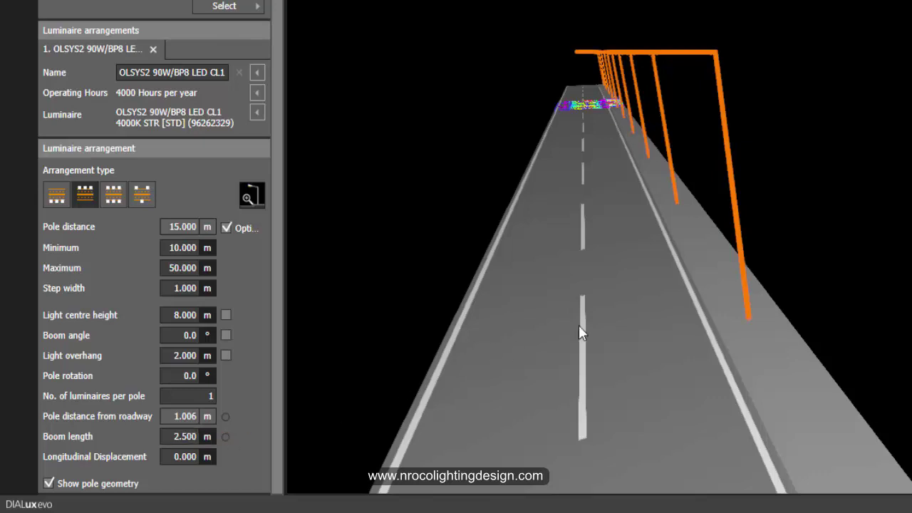
mouse_move(580, 332)
left_mouse_down()
mouse_move(590, 342)
mouse_move(570, 341)
mouse_move(588, 332)
left_mouse_up()
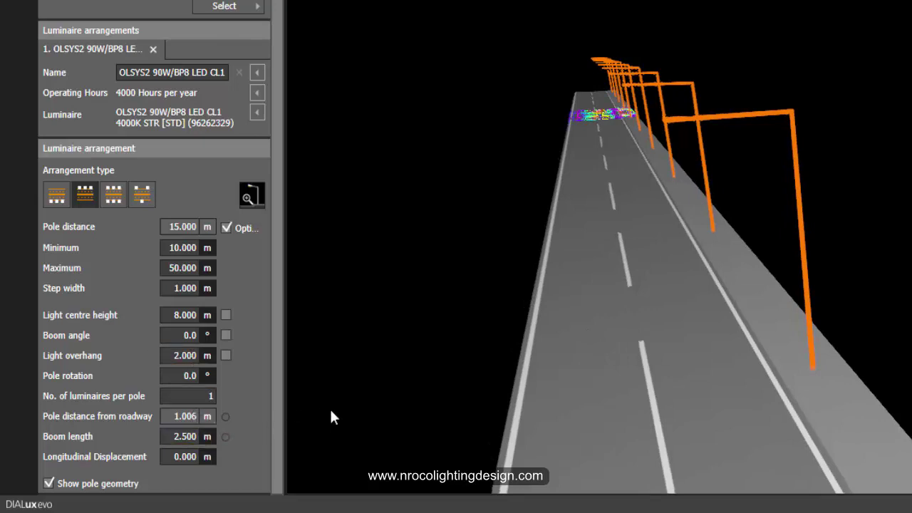
left_click_drag(332, 417, 612, 393)
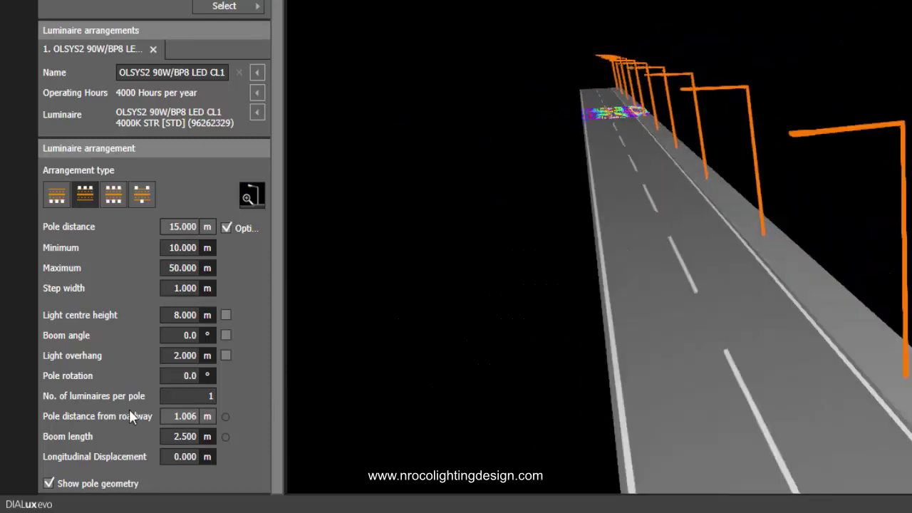
Step: Set the pole distance from roadway to 1 m, leaving a 2.006 m light overhang
left_click(191, 375)
left_click(184, 419)
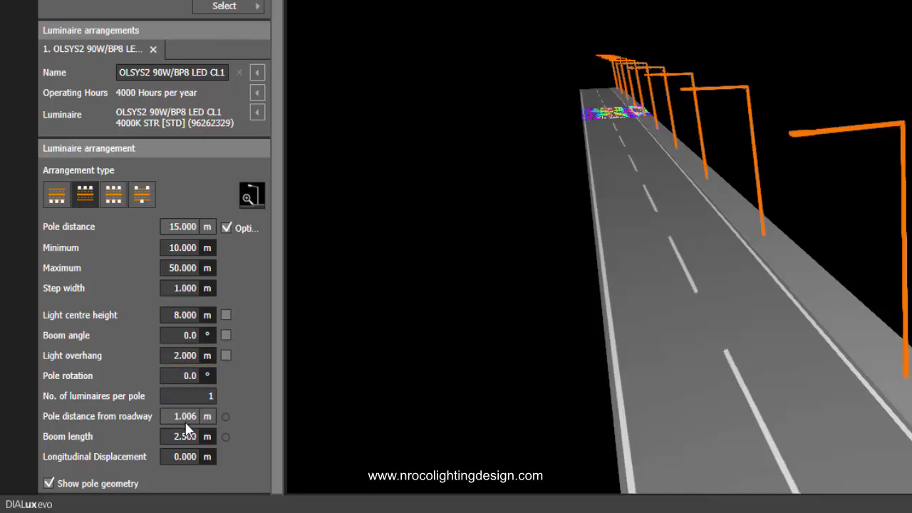
type("1")
key("Tab")
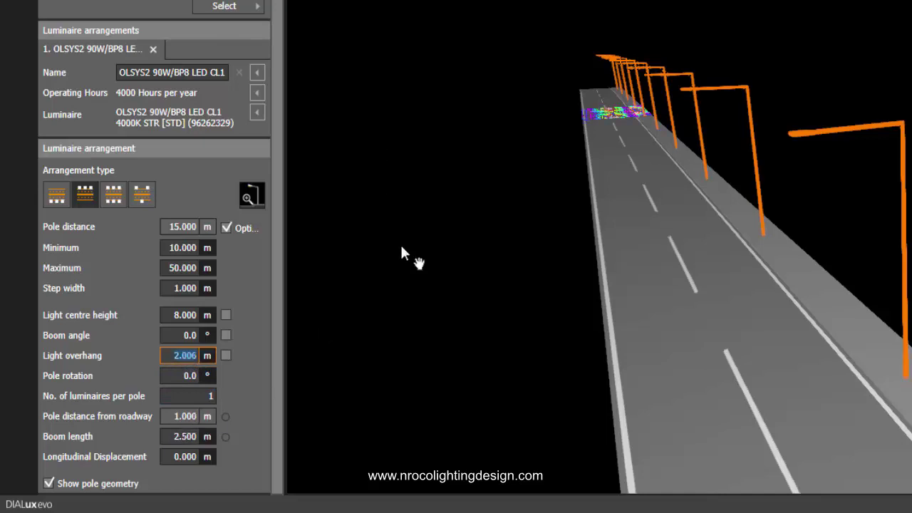
left_click(189, 376)
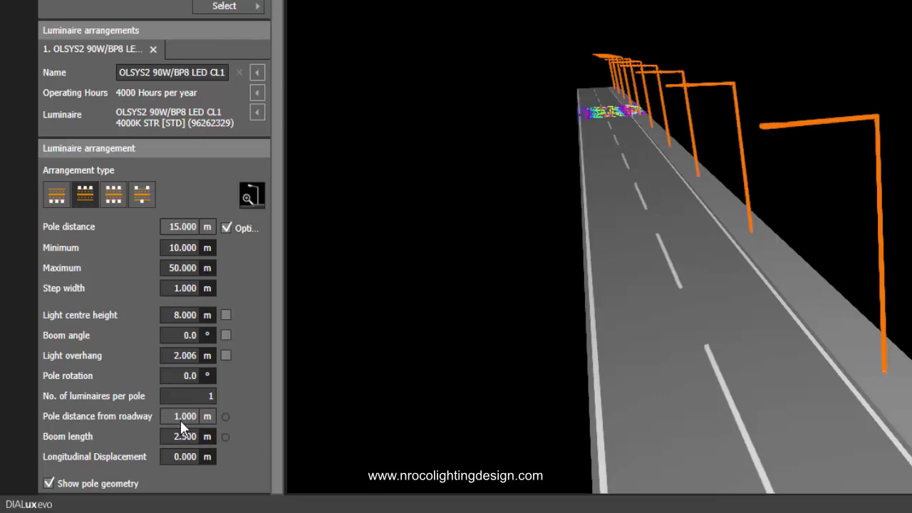
left_click_drag(421, 390, 663, 344)
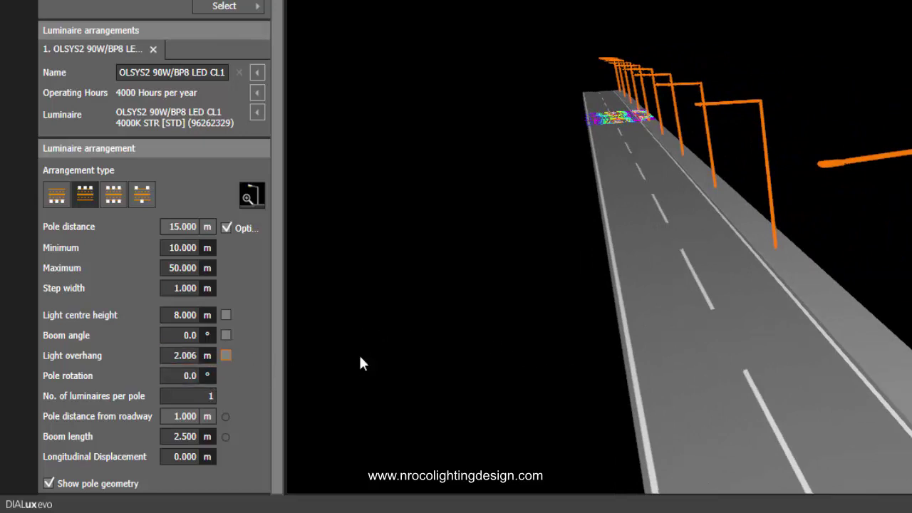
scroll(515, 365, "up", 2)
mouse_move(513, 358)
left_mouse_down()
mouse_move(537, 351)
mouse_move(525, 347)
left_mouse_up()
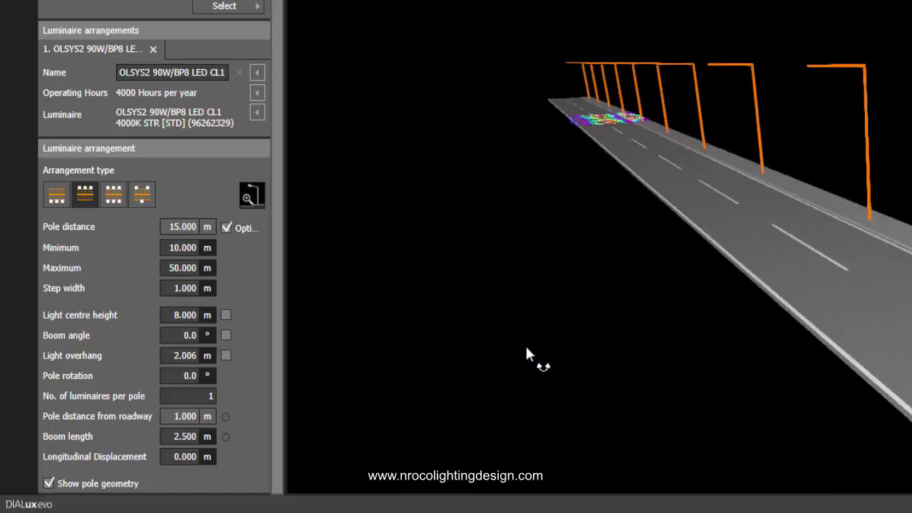
right_click_drag(525, 347, 570, 347)
left_click_drag(570, 347, 768, 356)
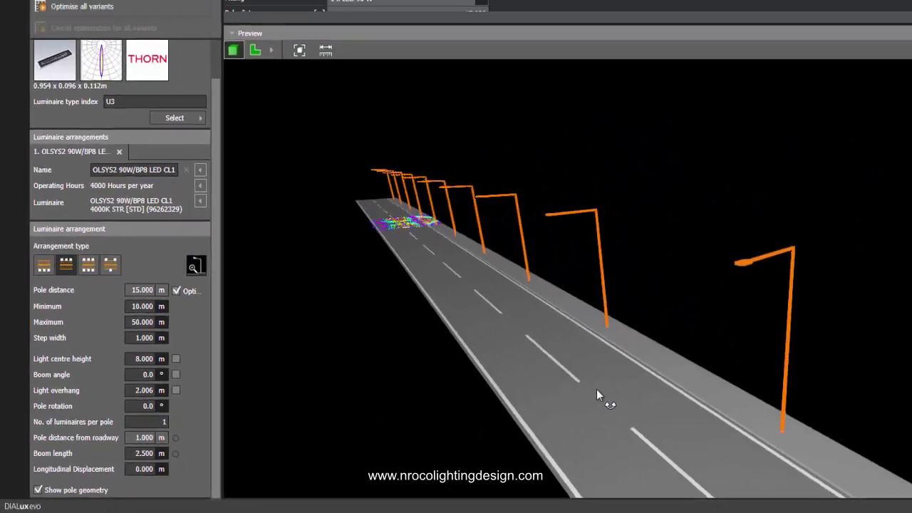
left_click_drag(597, 394, 595, 393)
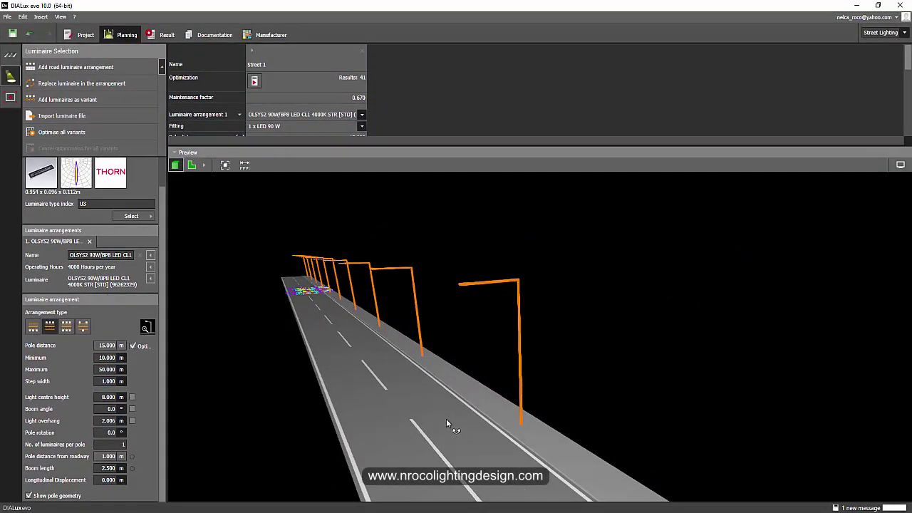
left_click_drag(374, 404, 378, 404)
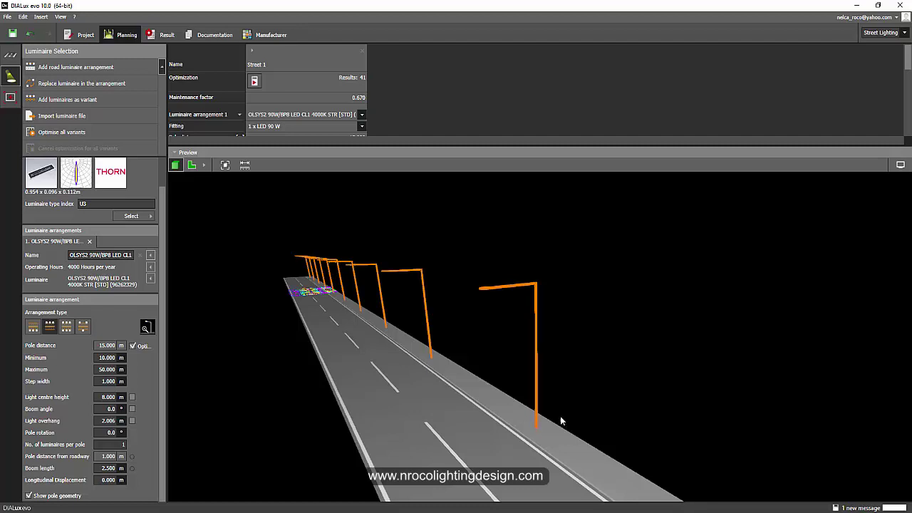
scroll(560, 419, "up", 4)
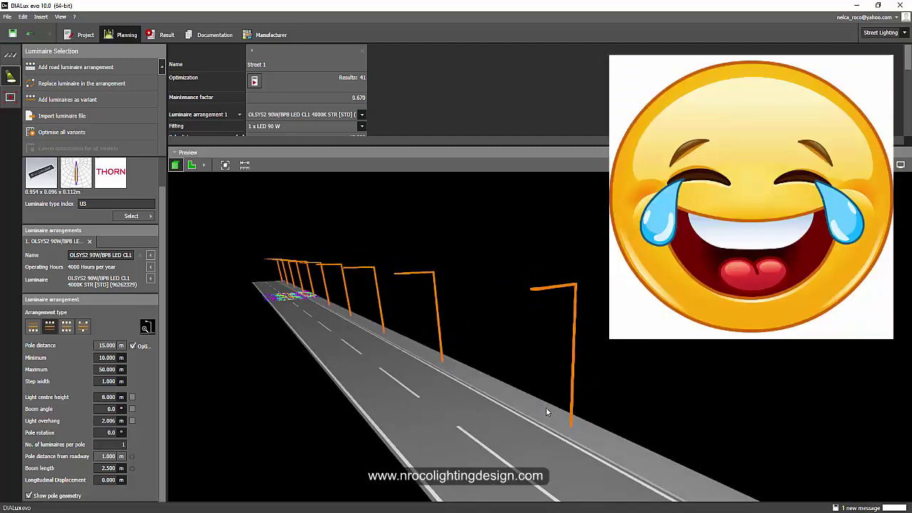
Step: Zoom and orbit the street preview to frame the pole booms
scroll(555, 405, "up", 3)
scroll(547, 409, "down", 4)
scroll(552, 407, "up", 2)
scroll(551, 404, "up", 1)
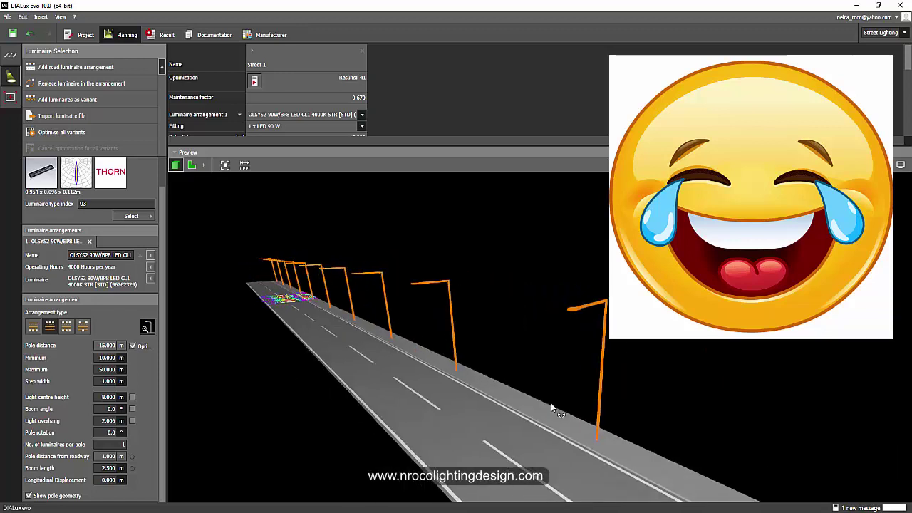
scroll(553, 406, "up", 2)
scroll(553, 401, "up", 2)
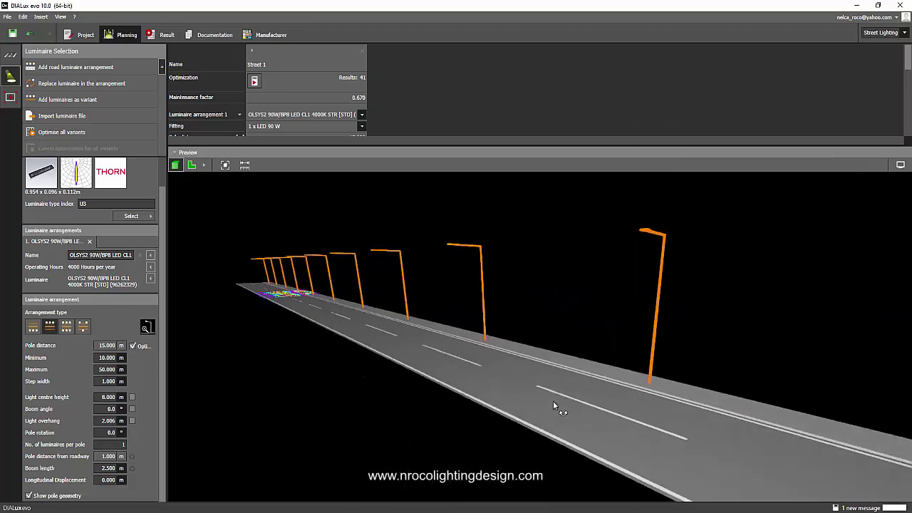
scroll(552, 401, "down", 1)
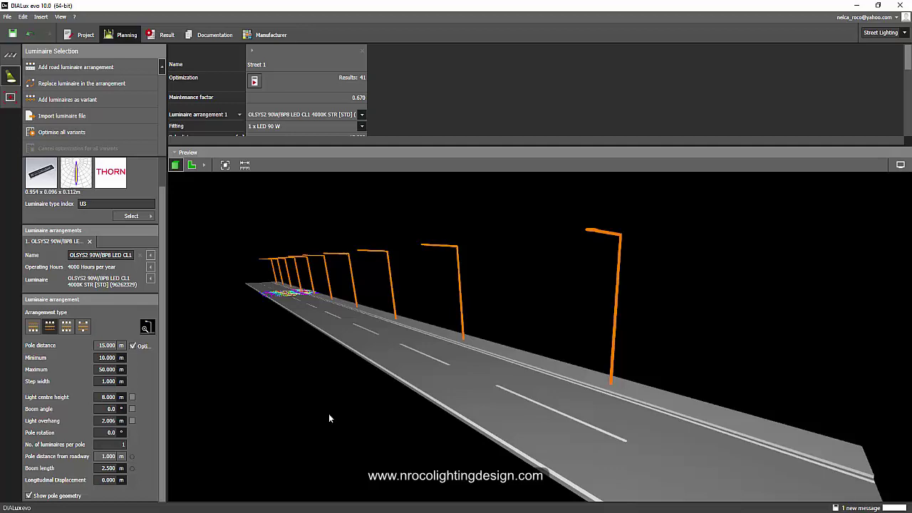
scroll(342, 417, "down", 1)
left_click_drag(318, 409, 318, 412)
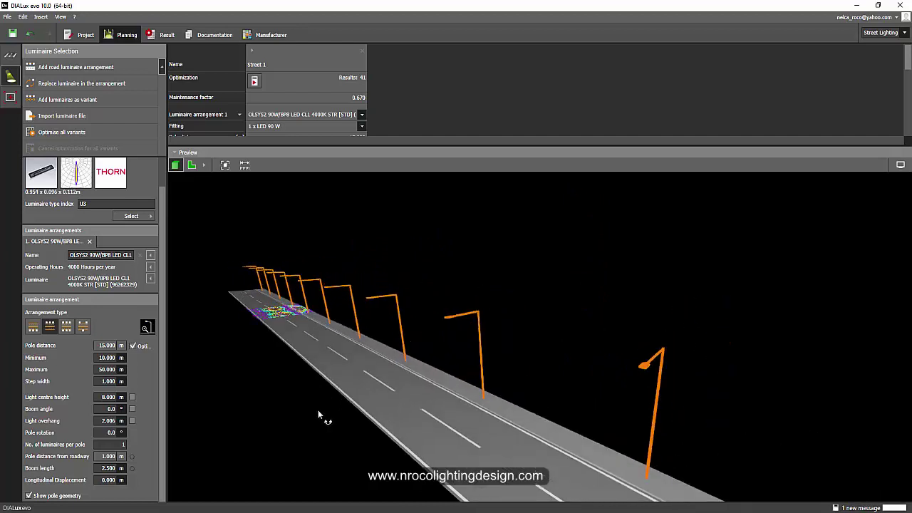
Step: Enable display of the OLSYS2 luminaire heads at the boom tips in the preview settings
left_click(901, 165)
left_click(569, 293)
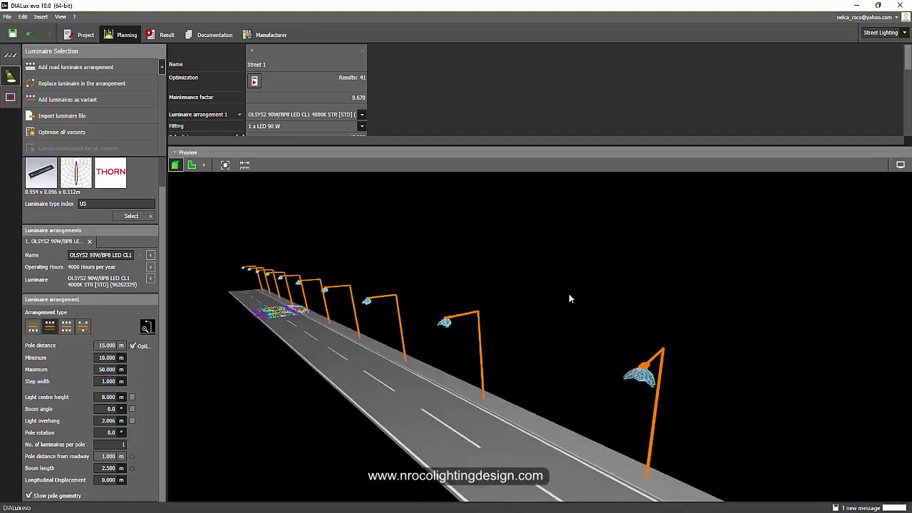
left_click_drag(571, 298, 484, 347)
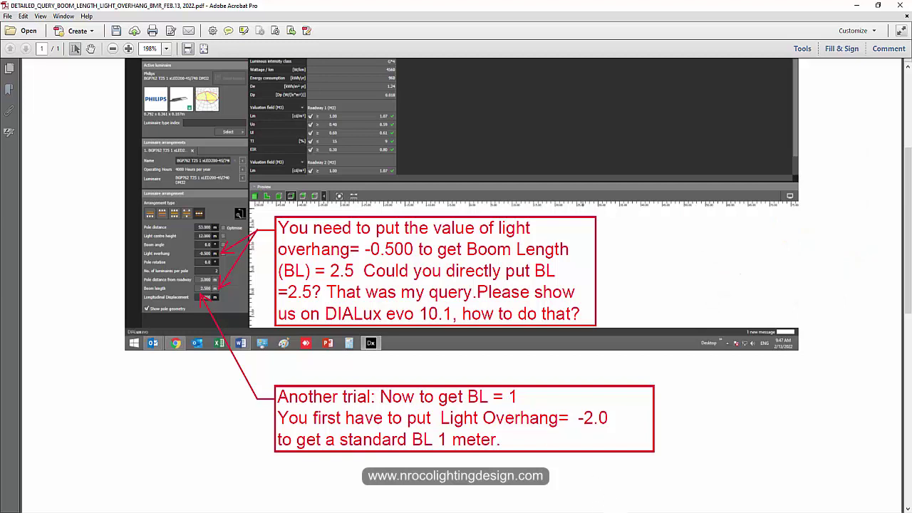
left_click(640, 479)
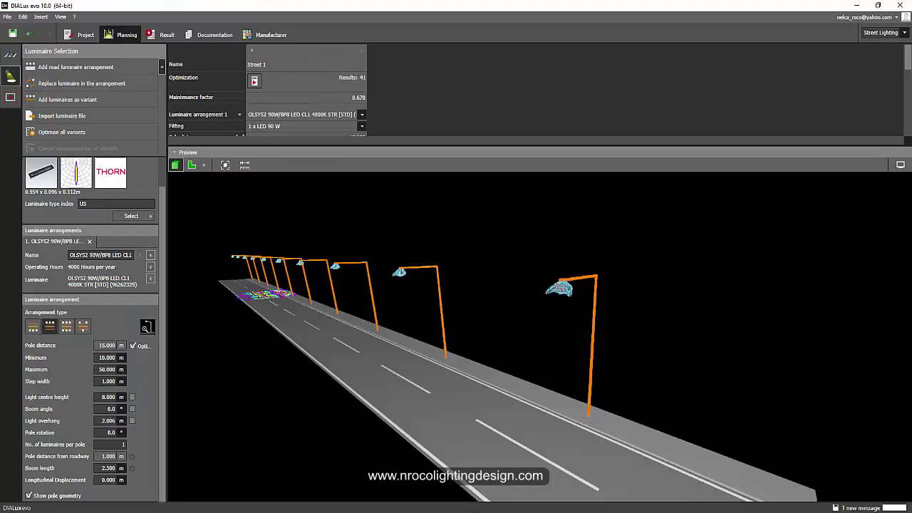
Step: Change the boom length from 2.500 m to 1 m and check the shortened booms
double_click(108, 468)
left_click_drag(349, 440, 382, 394)
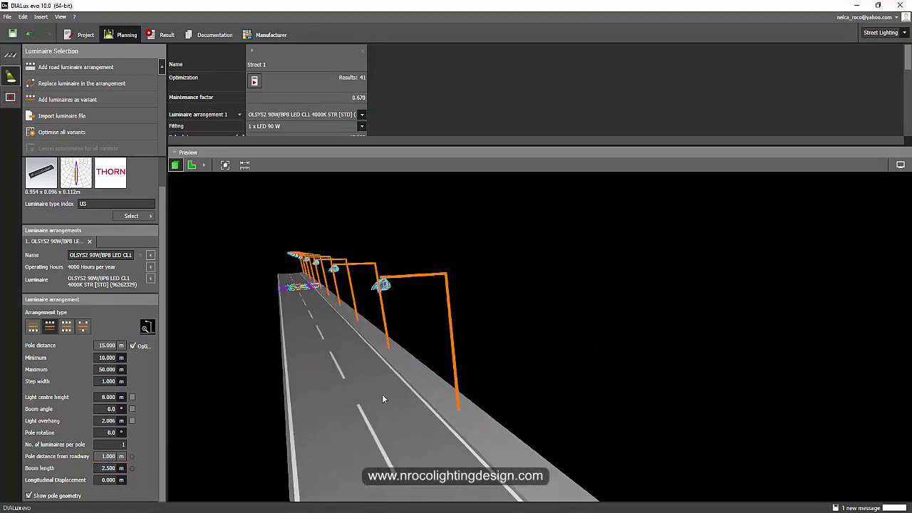
double_click(108, 468)
type("1")
key("Return")
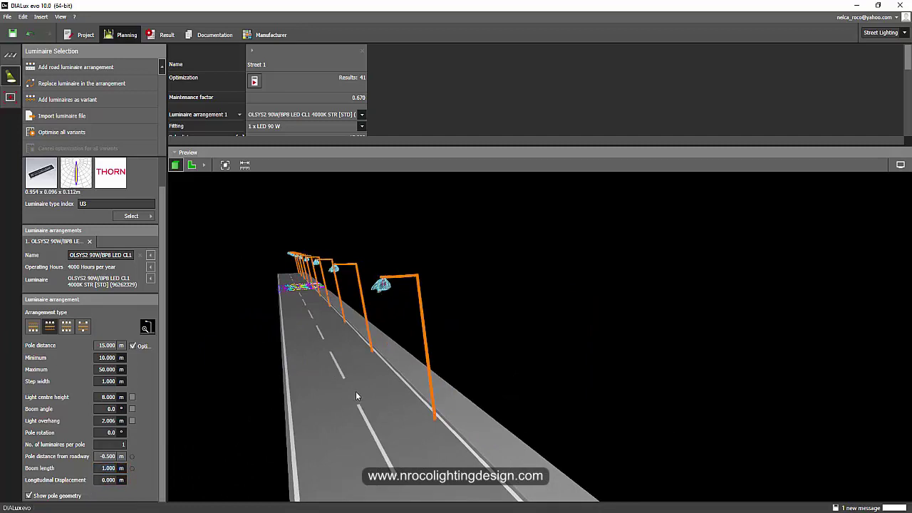
left_click_drag(355, 389, 362, 387)
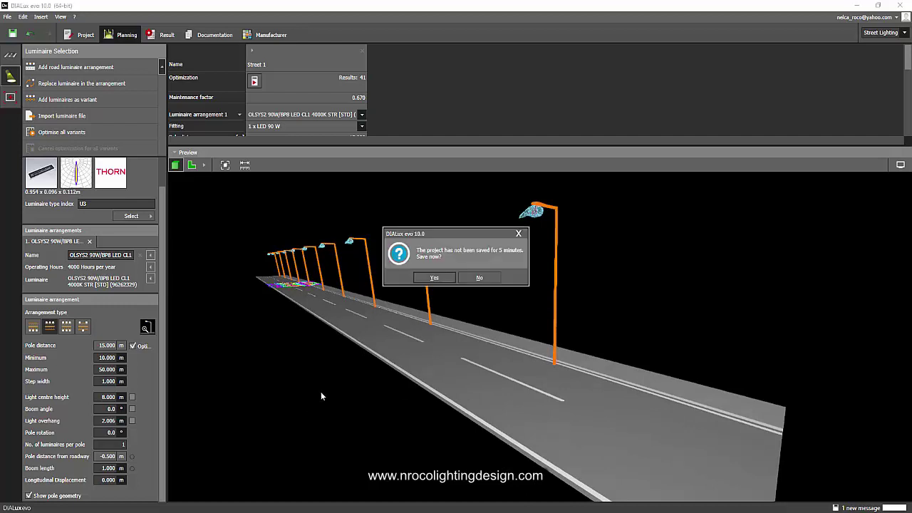
left_click(518, 233)
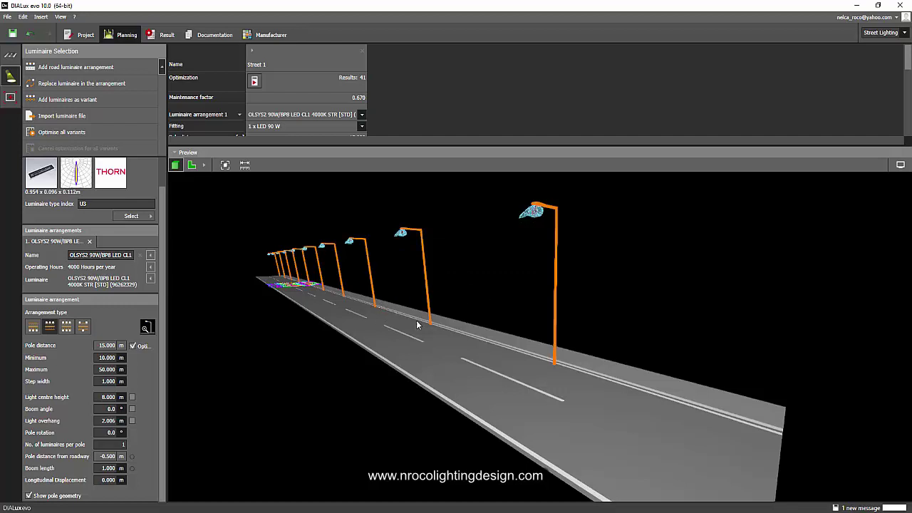
middle_click_drag(420, 321, 464, 347)
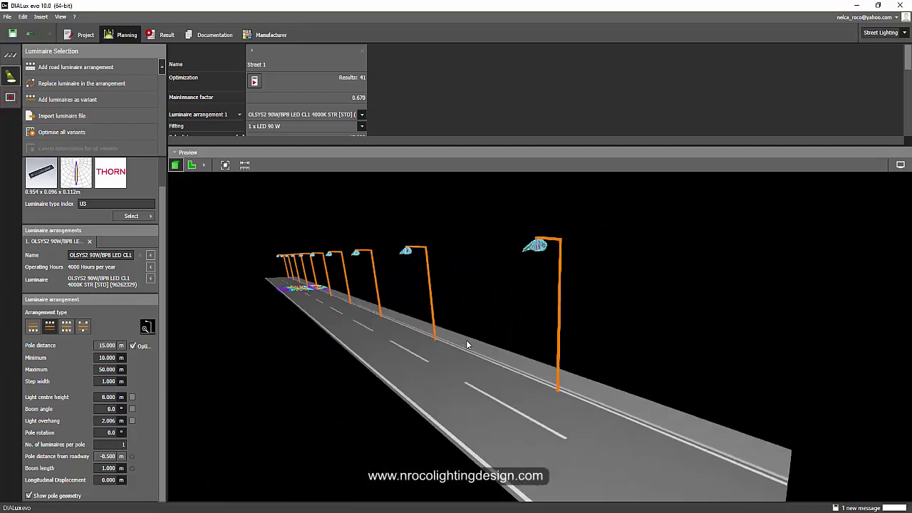
right_click_drag(452, 348, 484, 352)
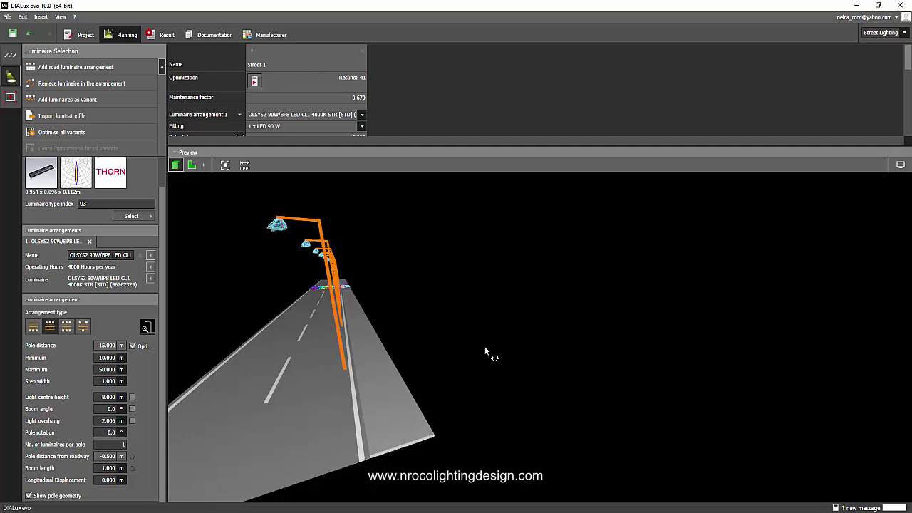
right_click_drag(484, 346, 425, 358)
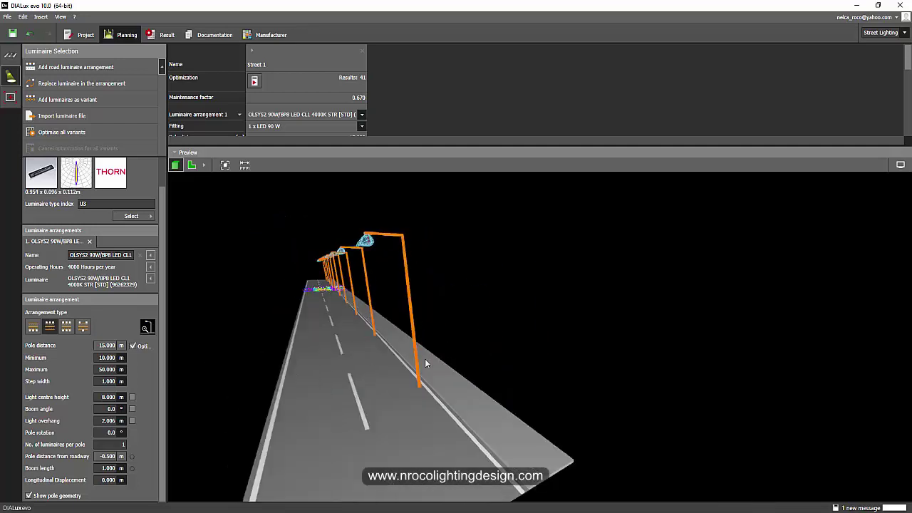
left_click(107, 468)
key("Return")
right_click_drag(307, 377, 324, 368)
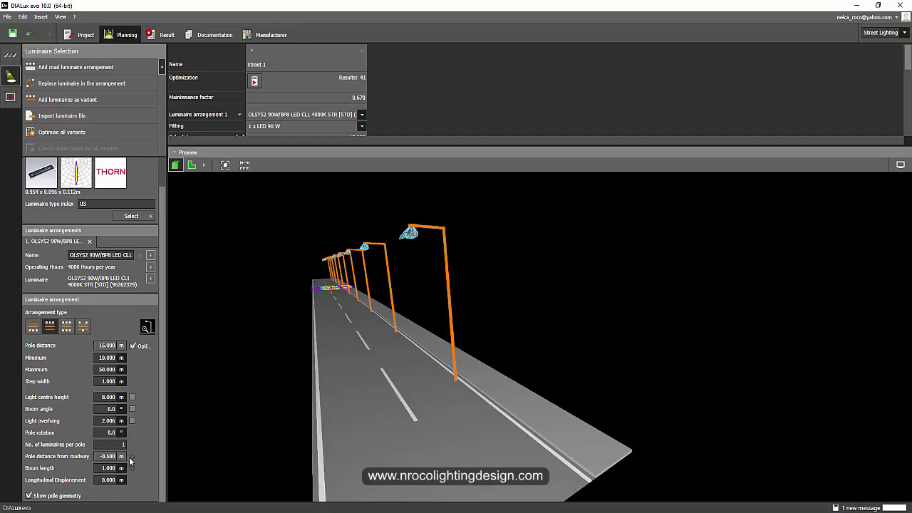
Step: Replace the 2.006 m light overhang with .5, putting the poles 1.000 m from the roadway
left_click(108, 421)
double_click(108, 421)
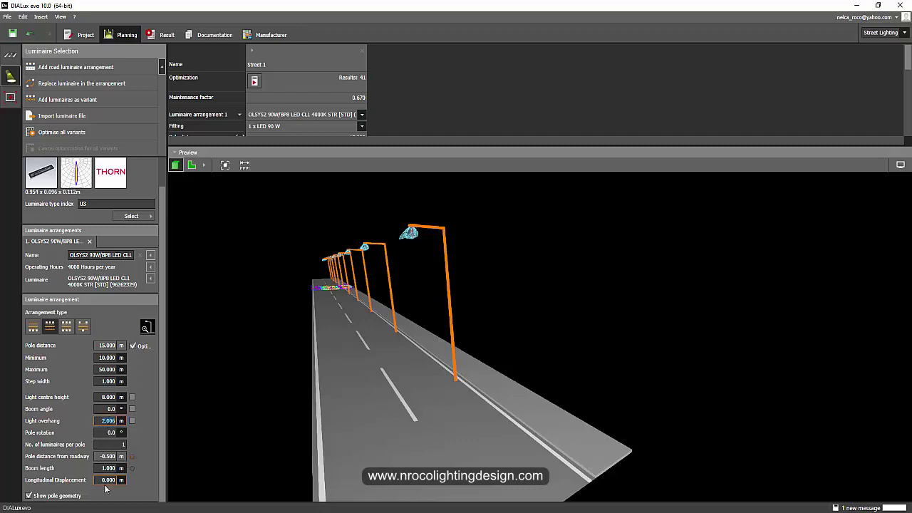
key("BackSpace")
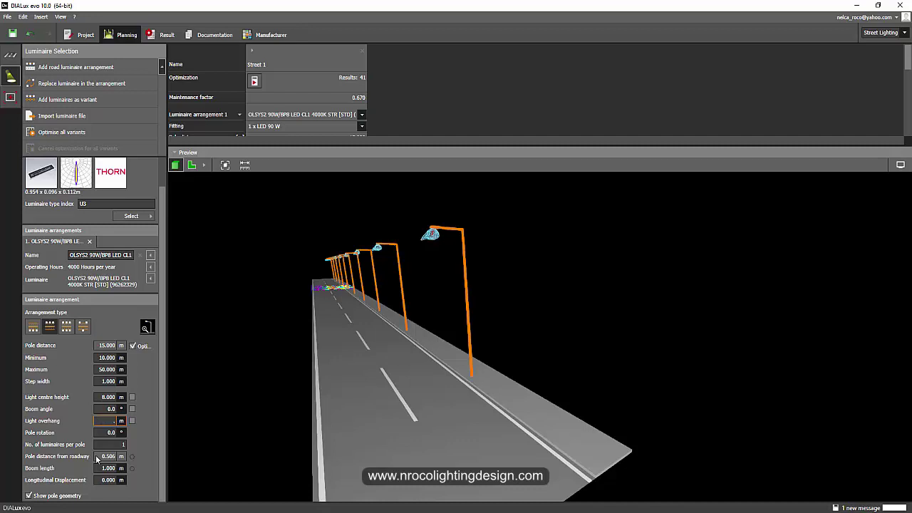
type(".506")
key("Return")
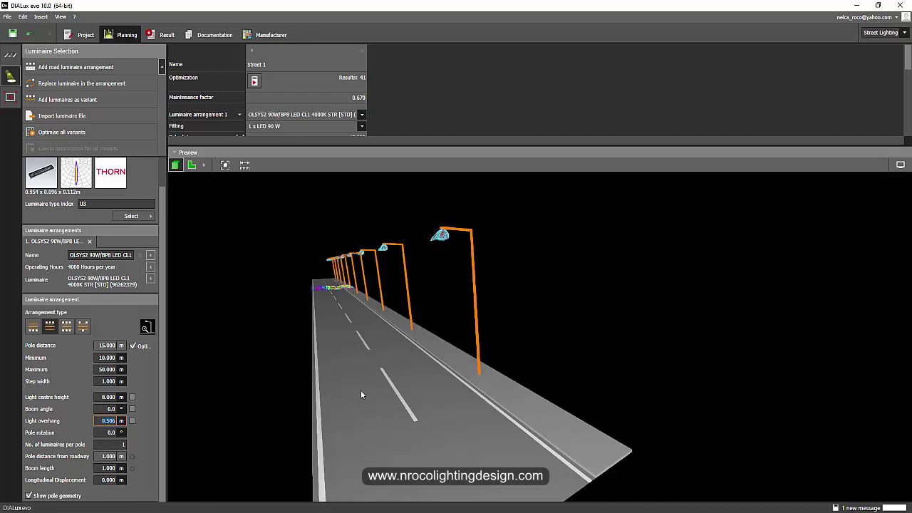
left_click_drag(361, 390, 357, 392)
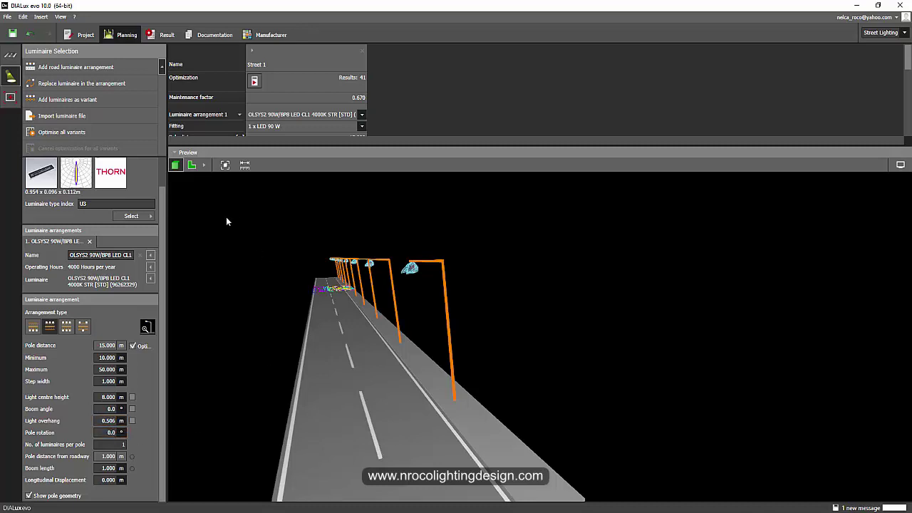
Step: Switch the preview to a side elevation centred on a pole
left_click(204, 165)
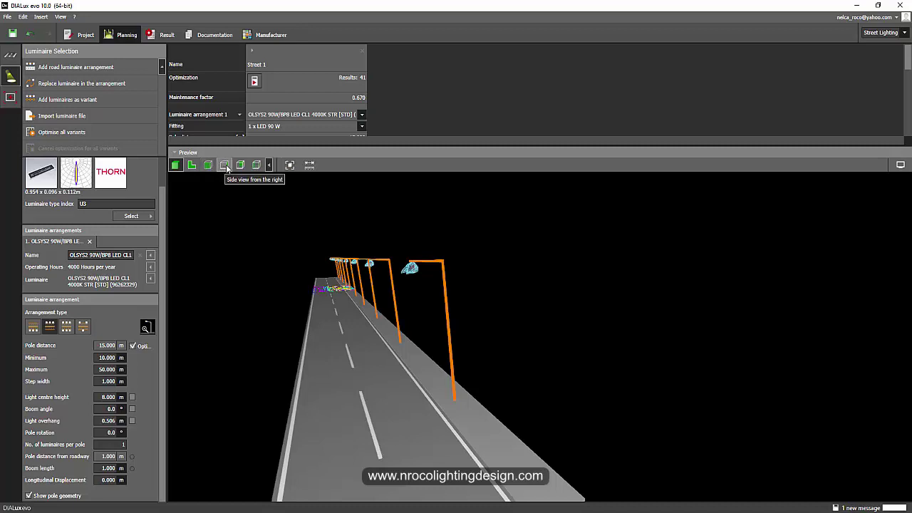
left_click(225, 165)
left_click_drag(611, 307, 521, 307)
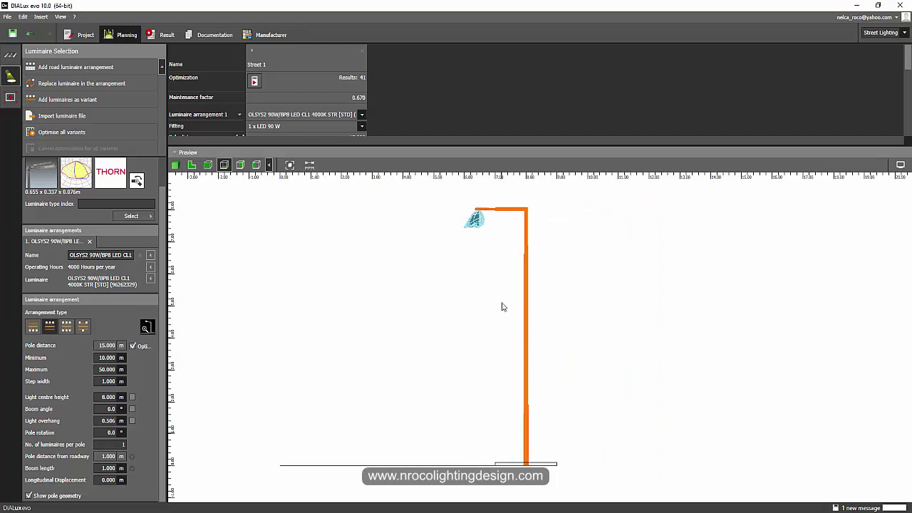
Step: Measure the luminaire height from the pole base up to the boom, about 8.000 m
left_click(307, 165)
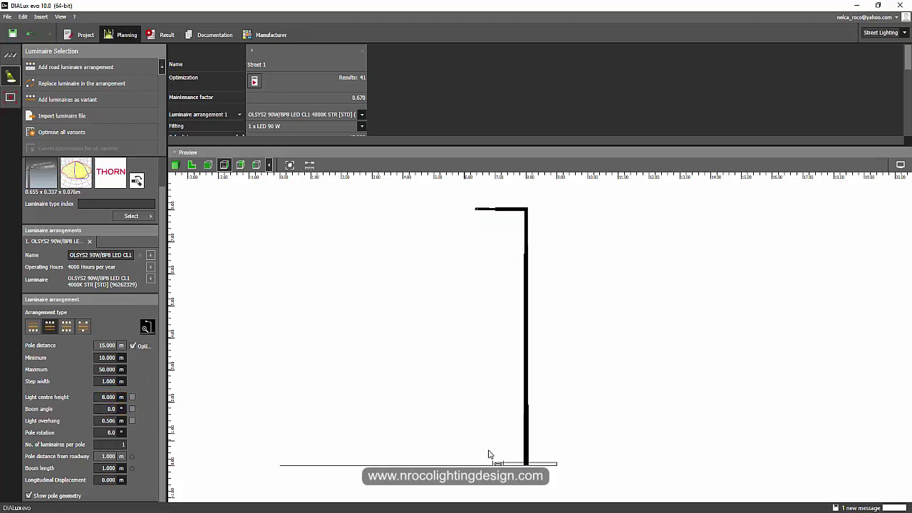
left_click_drag(497, 466, 487, 215)
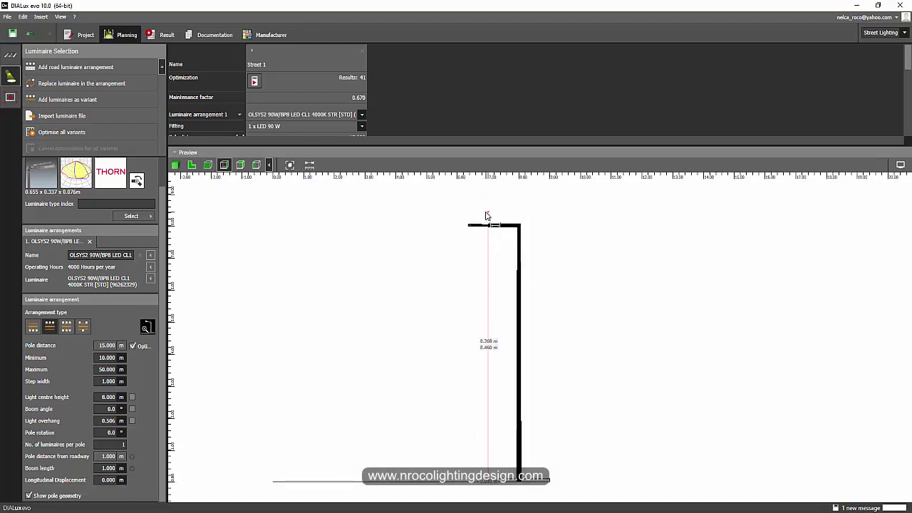
scroll(487, 215, "down", 3)
scroll(483, 218, "up", 2)
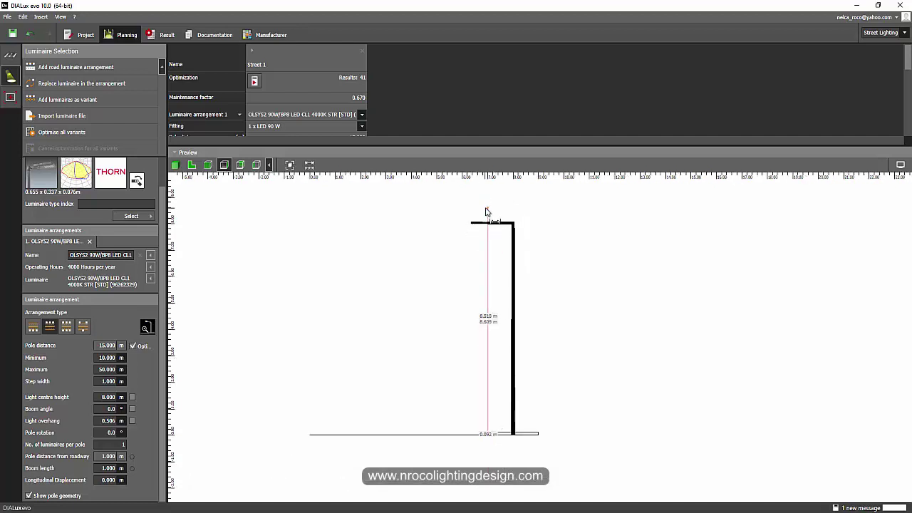
scroll(489, 204, "up", 2)
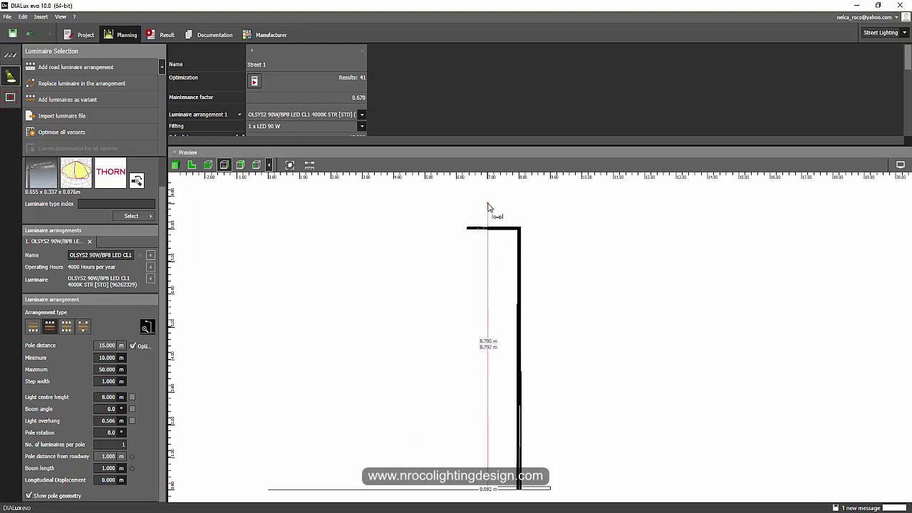
scroll(488, 207, "down", 1)
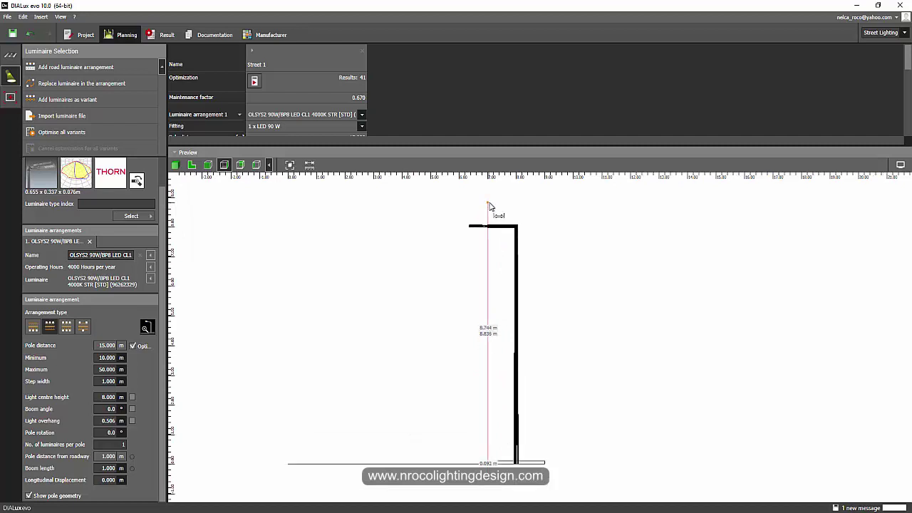
scroll(484, 266, "up", 2)
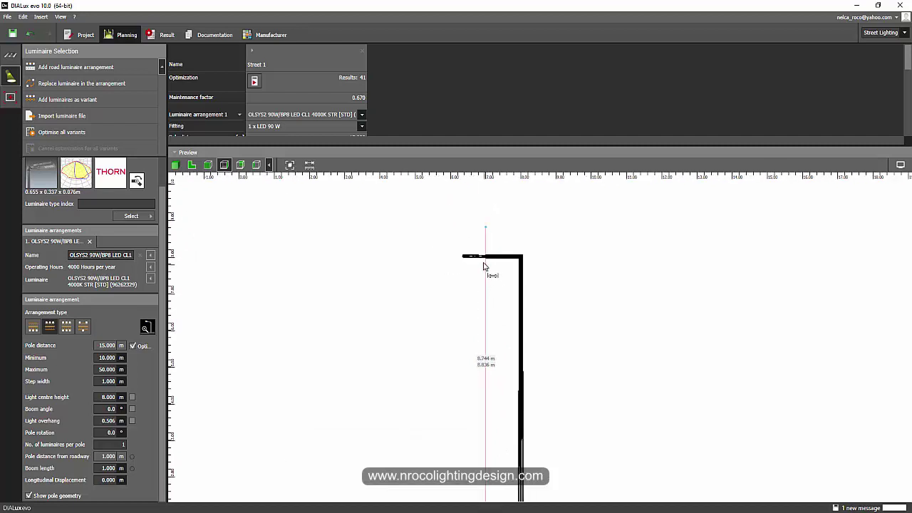
scroll(485, 285, "down", 3)
scroll(429, 288, "up", 2)
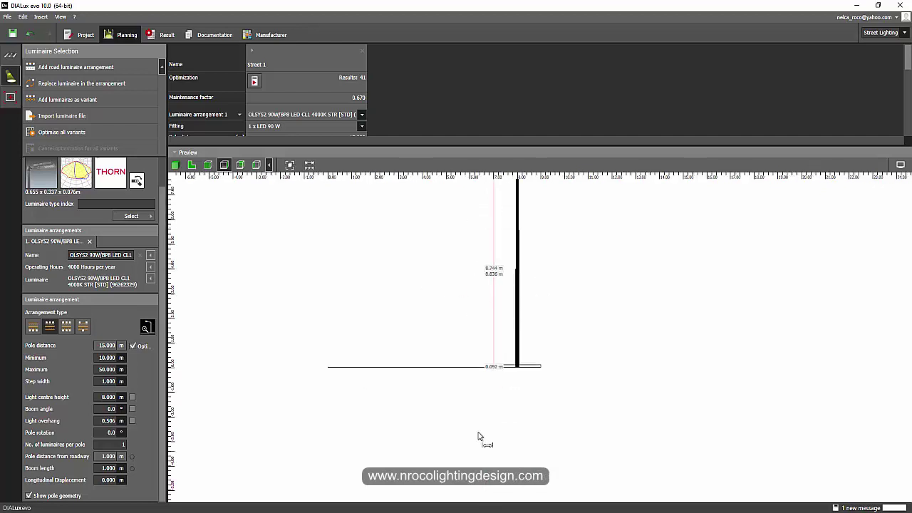
left_click(175, 165)
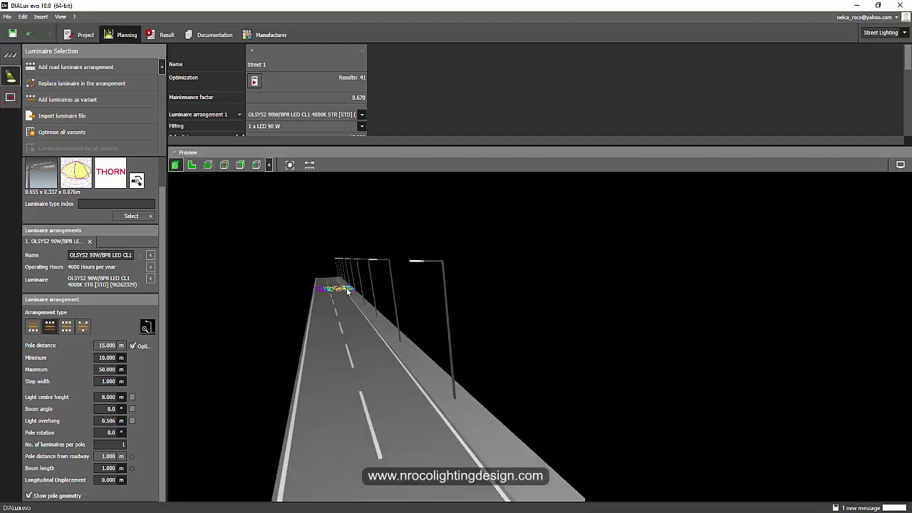
left_click_drag(348, 292, 427, 358)
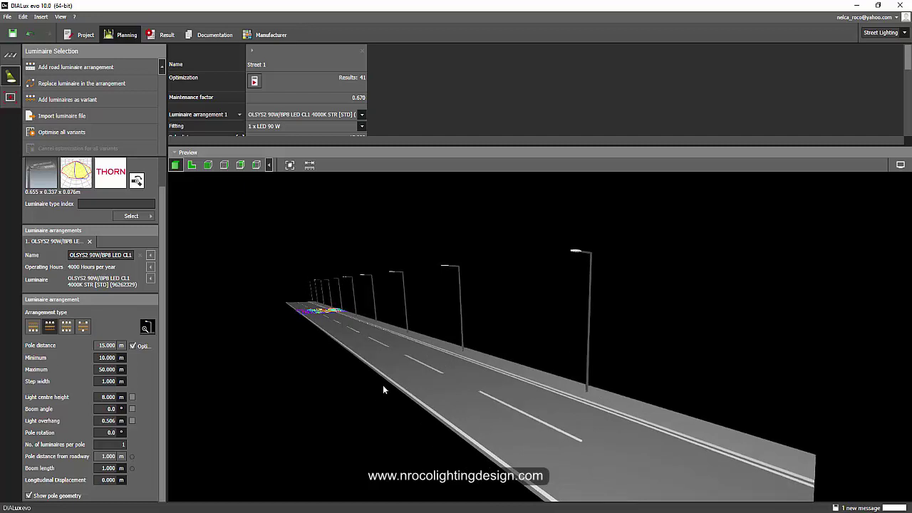
left_click_drag(383, 395, 415, 384)
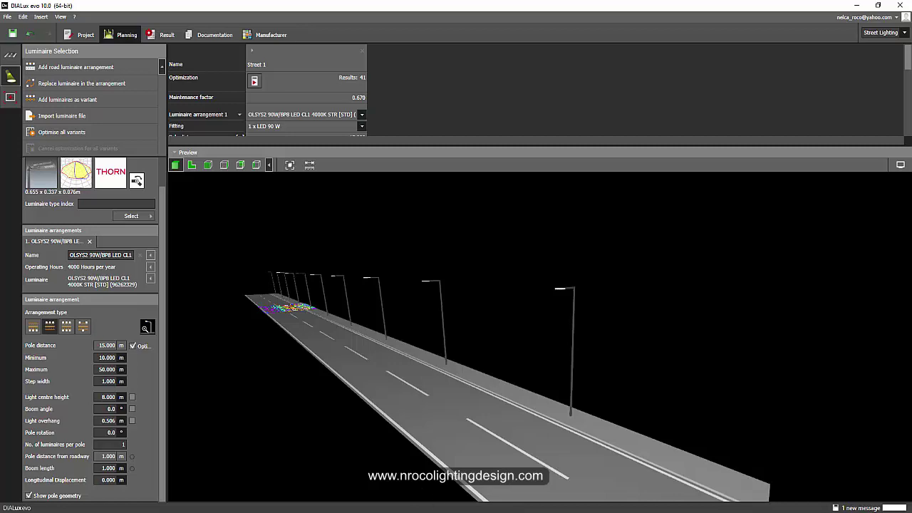
left_click(449, 463)
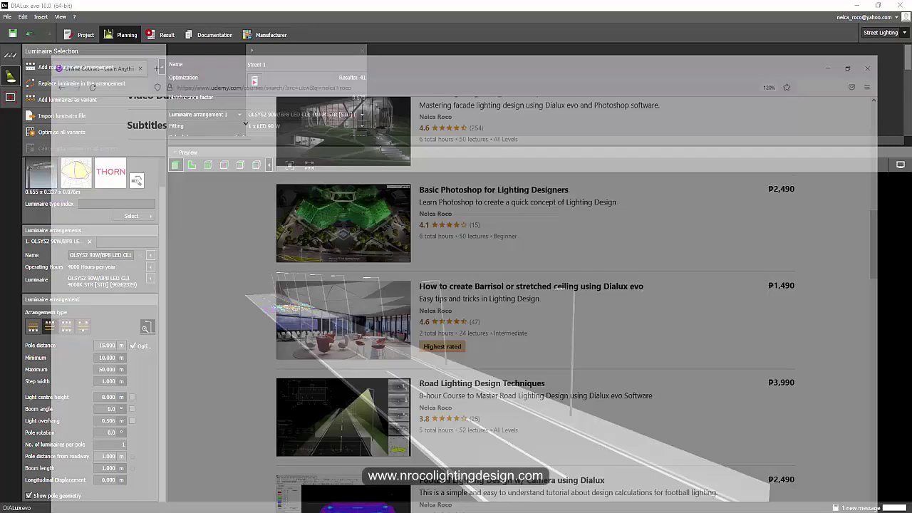
scroll(147, 275, "up", 3)
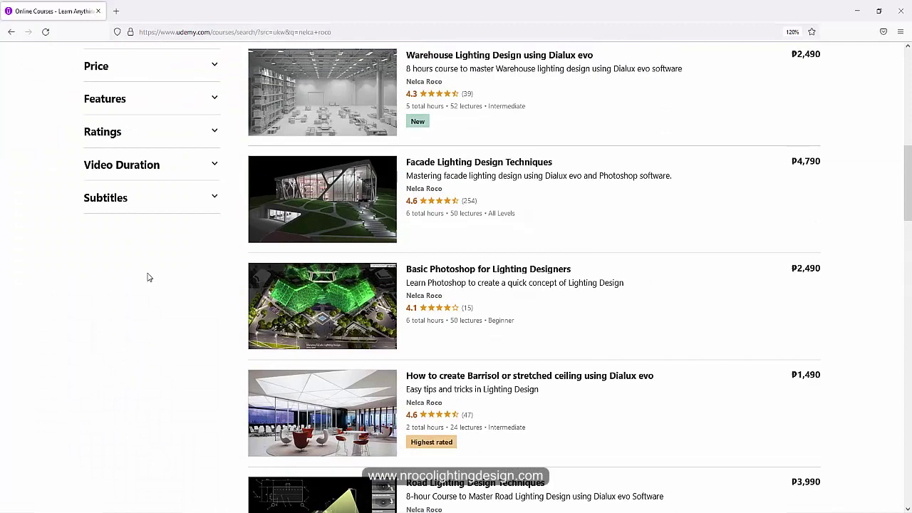
scroll(169, 300, "down", 4)
mouse_move(463, 350)
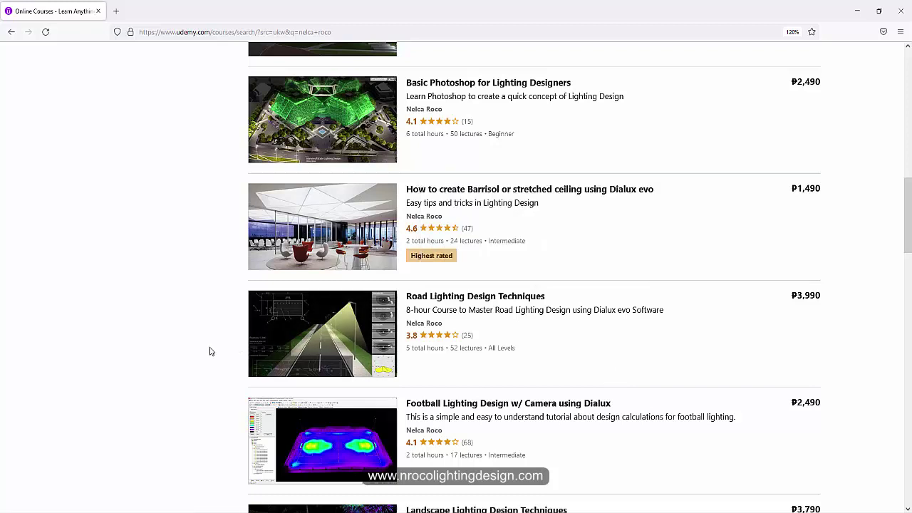
mouse_move(407, 350)
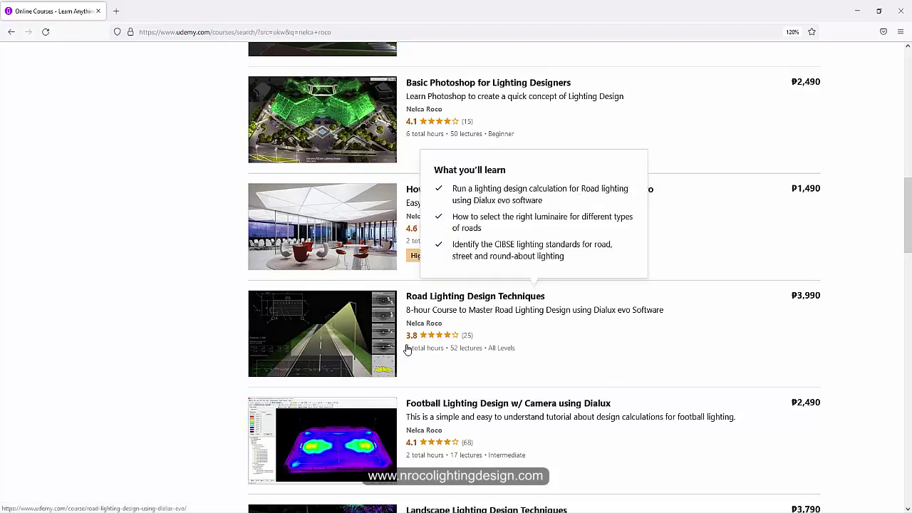